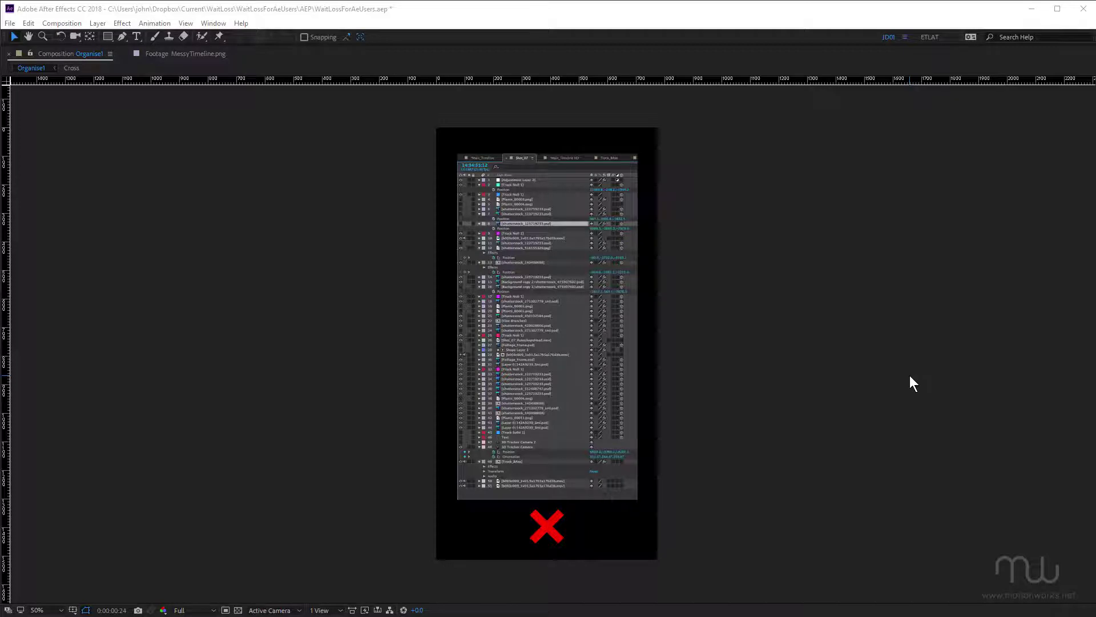
Magnify the messy timeline screenshot to 100% and pan through its roughly 49 cluttered layers
{"action": "left_click", "coordinate": [597, 296]}
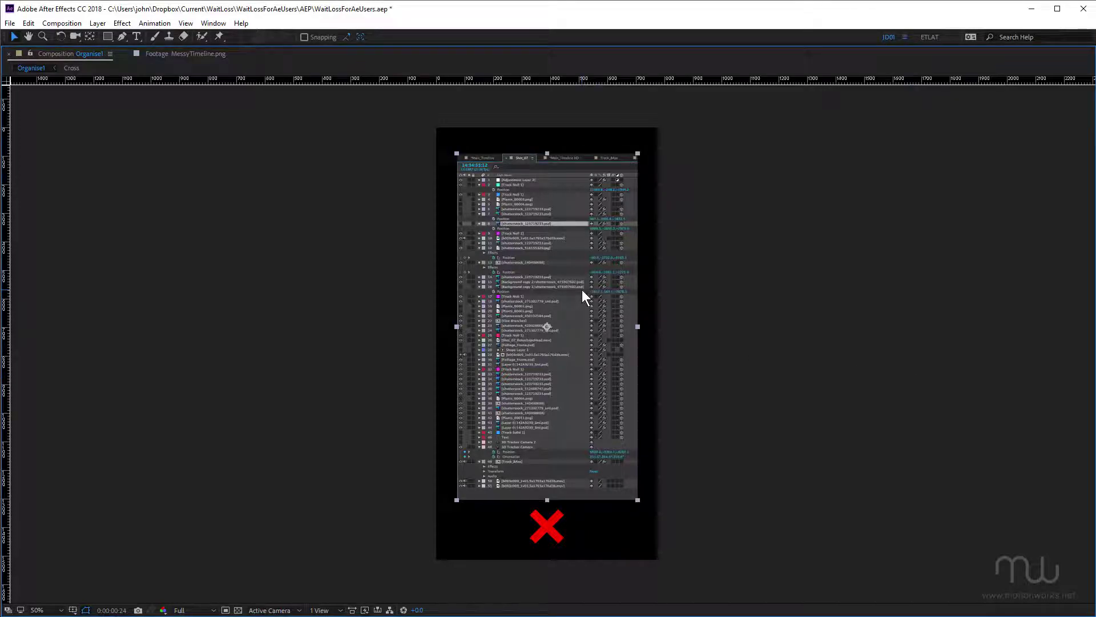
{"action": "key", "text": "period"}
{"action": "key", "text": "space"}
{"action": "left_click_drag", "start_coordinate": [612, 218], "coordinate": [626, 358]}
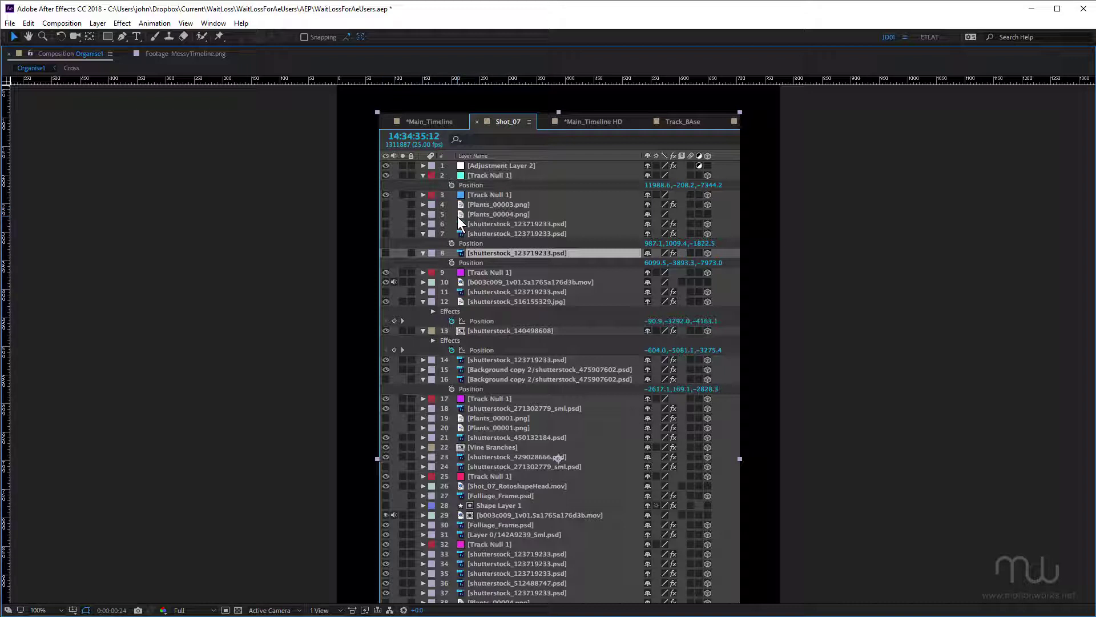
{"action": "key", "text": "h"}
{"action": "left_click_drag", "start_coordinate": [619, 435], "coordinate": [626, 263]}
{"action": "left_click_drag", "start_coordinate": [605, 350], "coordinate": [628, 330]}
{"action": "left_click_drag", "start_coordinate": [591, 226], "coordinate": [607, 410]}
{"action": "key", "text": "v"}
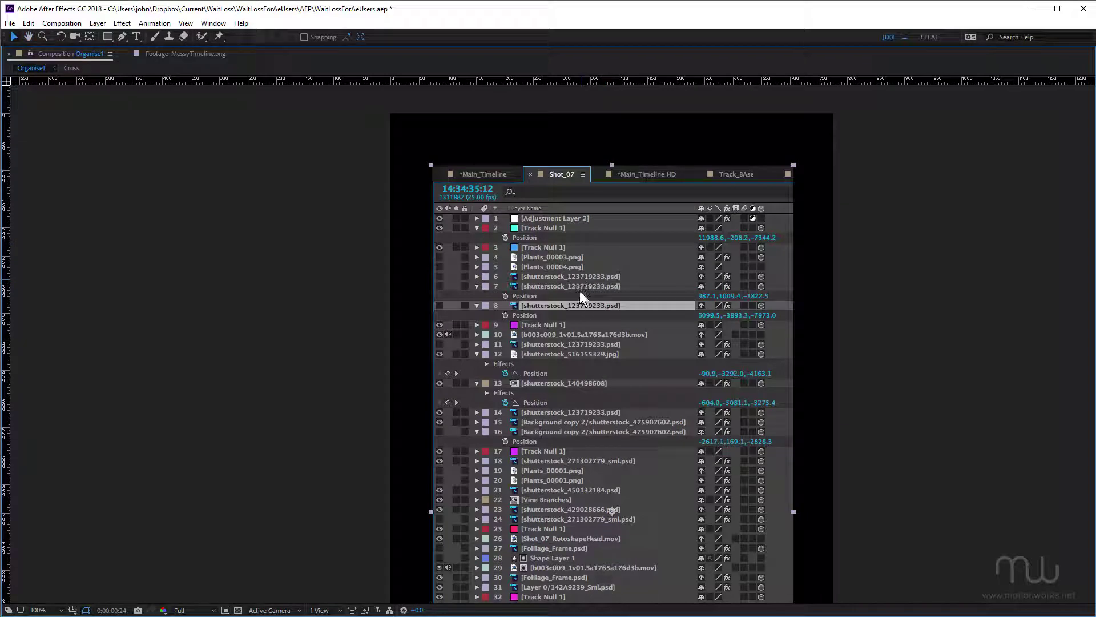
{"action": "key", "text": "h"}
{"action": "left_click_drag", "start_coordinate": [598, 492], "coordinate": [607, 286]}
{"action": "key", "text": "v"}
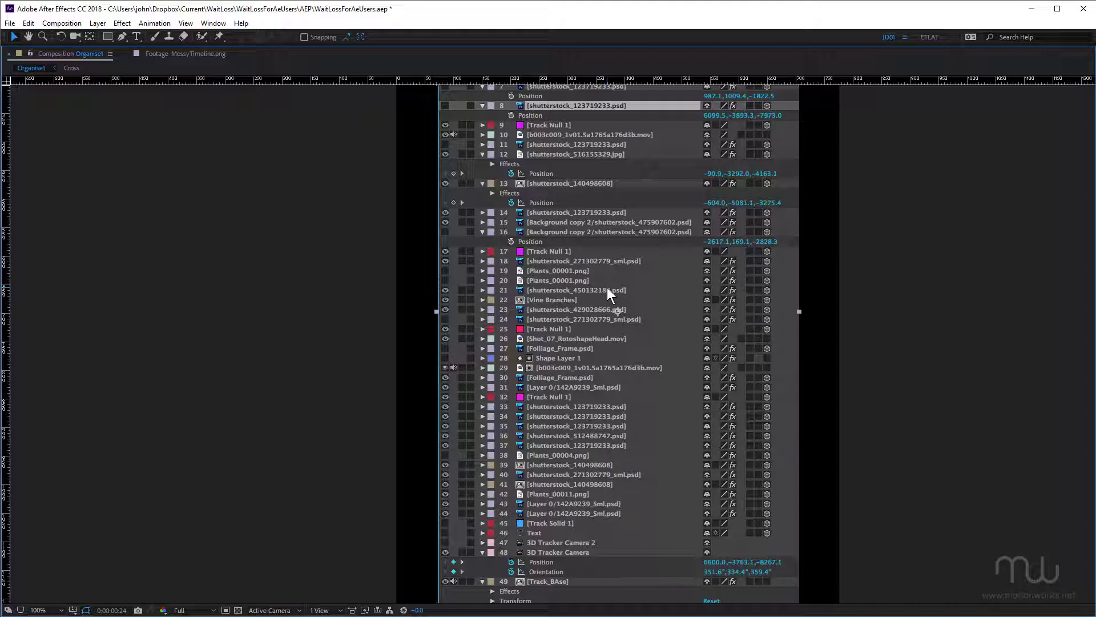
Restore the workspace, open Organise2, and enlarge the timeline to show its ~41 layers
{"action": "key", "text": "grave"}
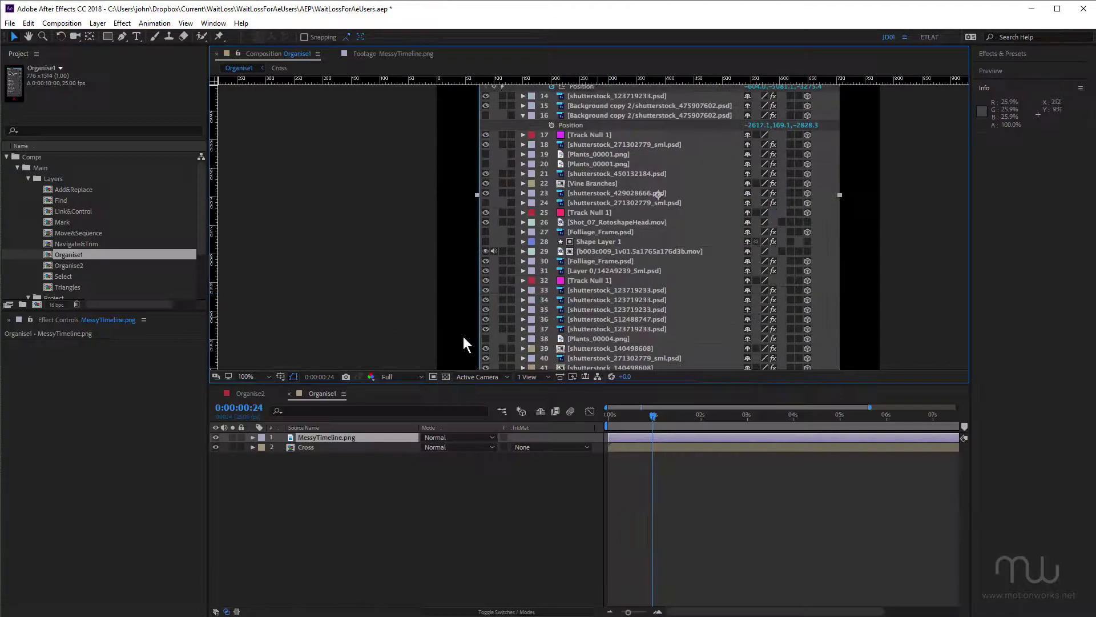
{"action": "double_click", "coordinate": [71, 266]}
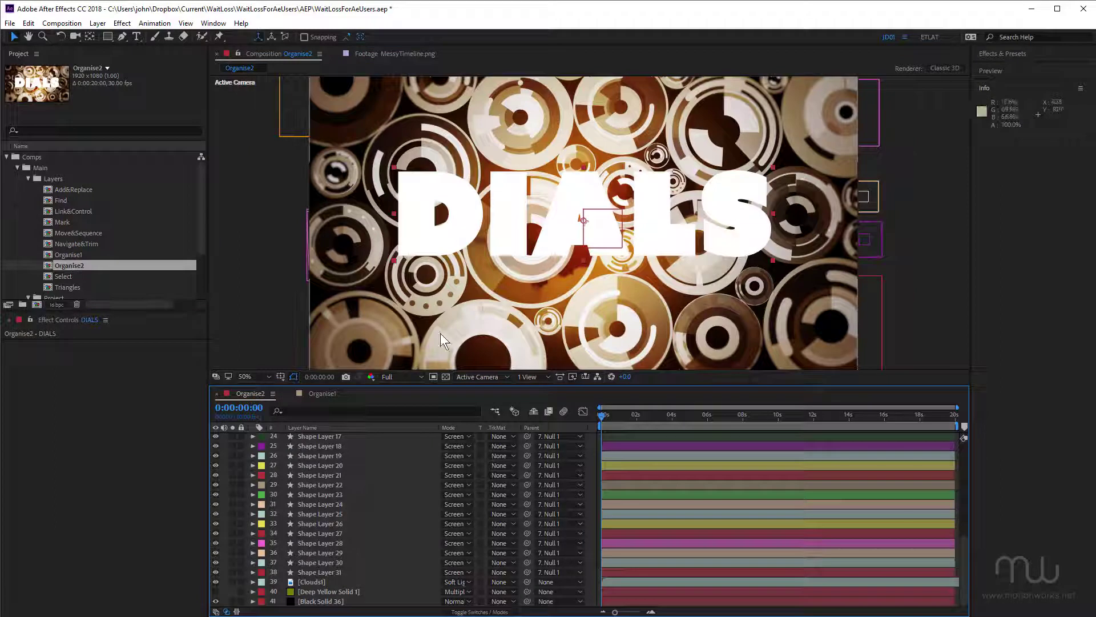
{"action": "left_click_drag", "start_coordinate": [498, 368], "coordinate": [535, 197]}
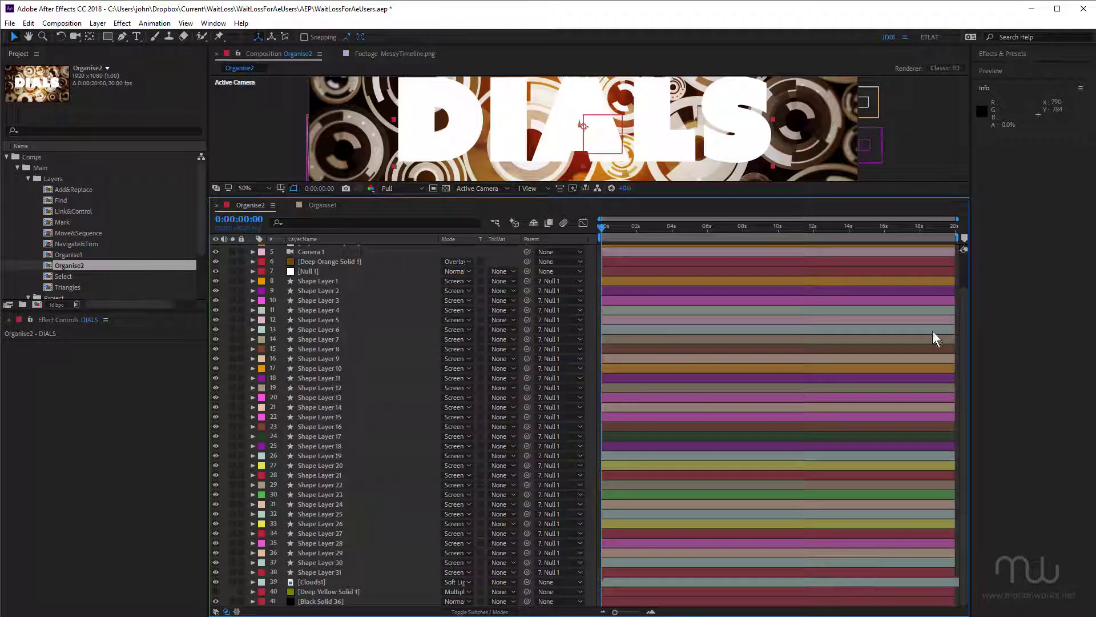
{"action": "left_click_drag", "start_coordinate": [960, 296], "coordinate": [957, 478]}
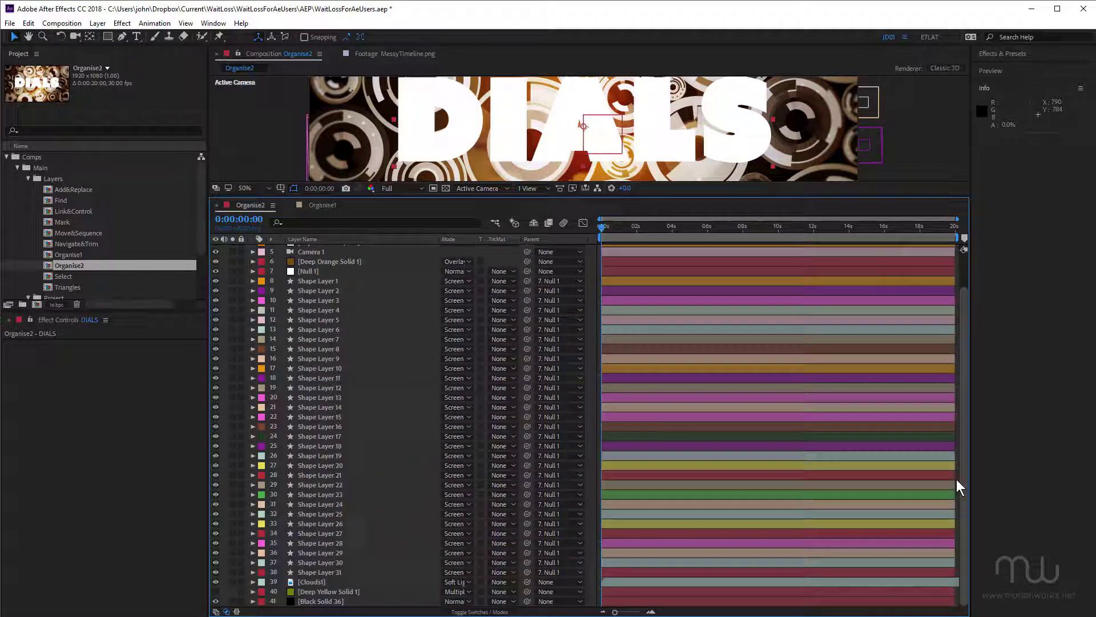
{"action": "left_click_drag", "start_coordinate": [971, 310], "coordinate": [971, 255]}
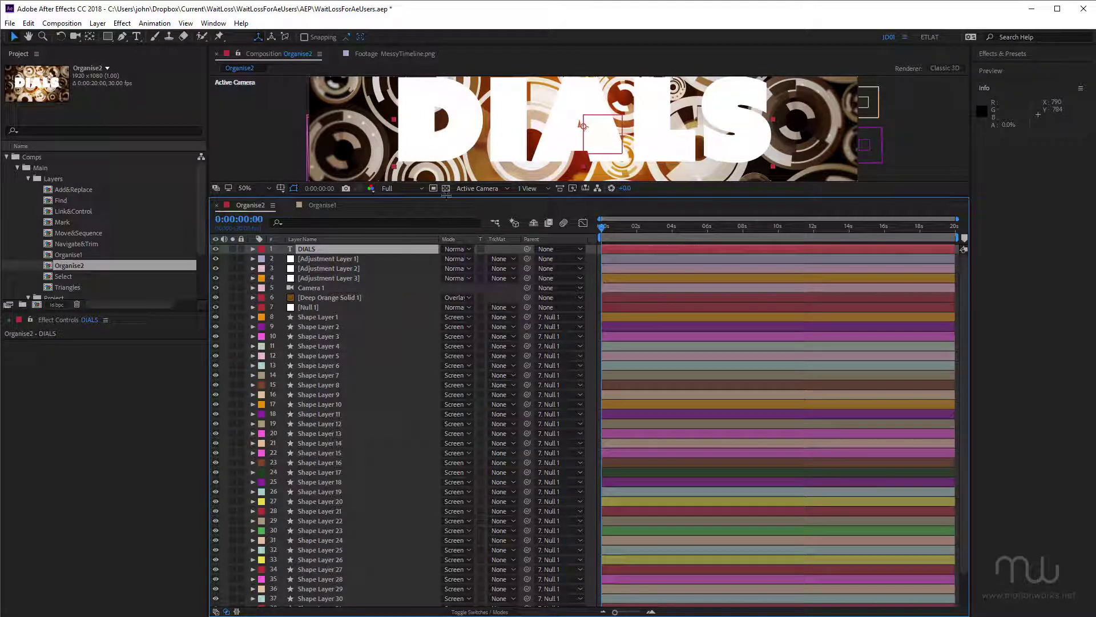
Rename Adjustment Layer 1 to CameraLensBlur through its layer settings
{"action": "left_click_drag", "start_coordinate": [450, 246], "coordinate": [451, 248]}
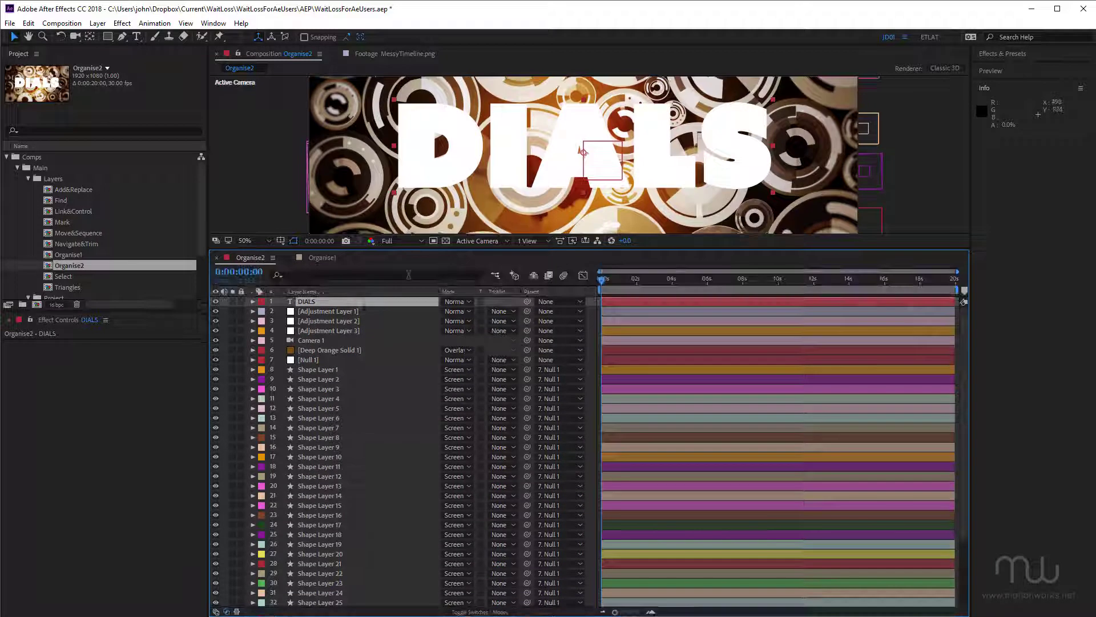
{"action": "left_click", "coordinate": [348, 311]}
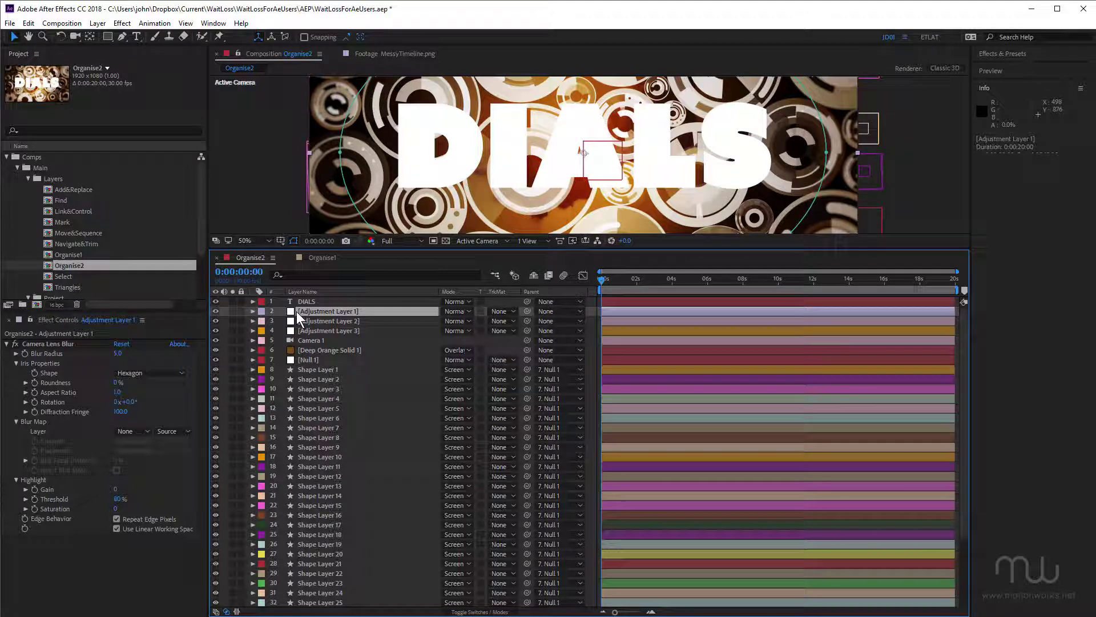
{"action": "key", "text": "ctrl+shift+y"}
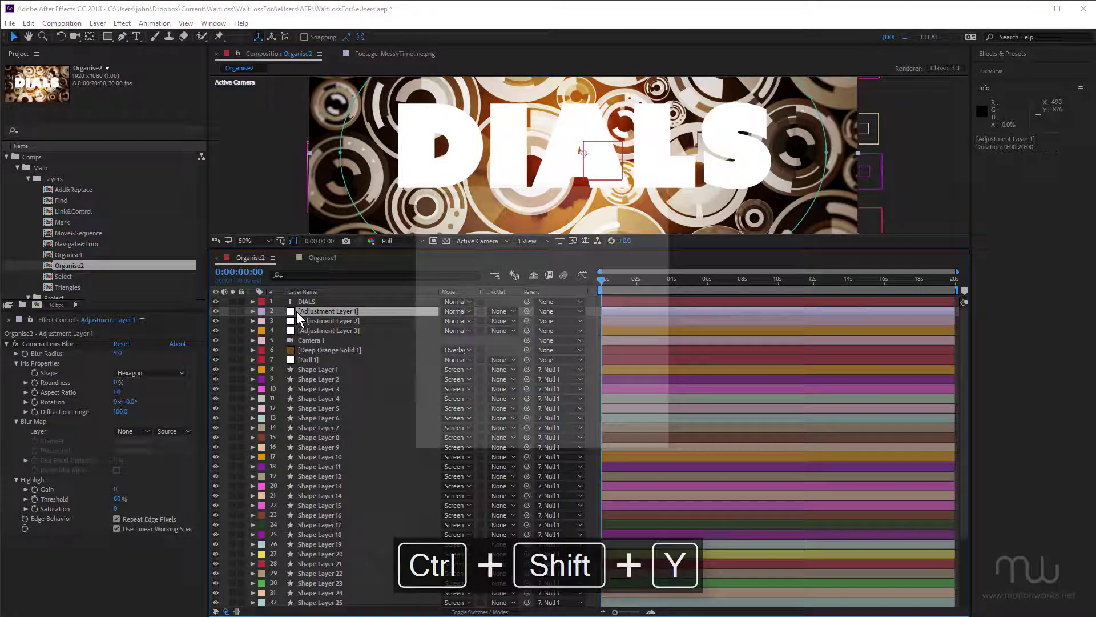
{"action": "type", "text": "Ca"}
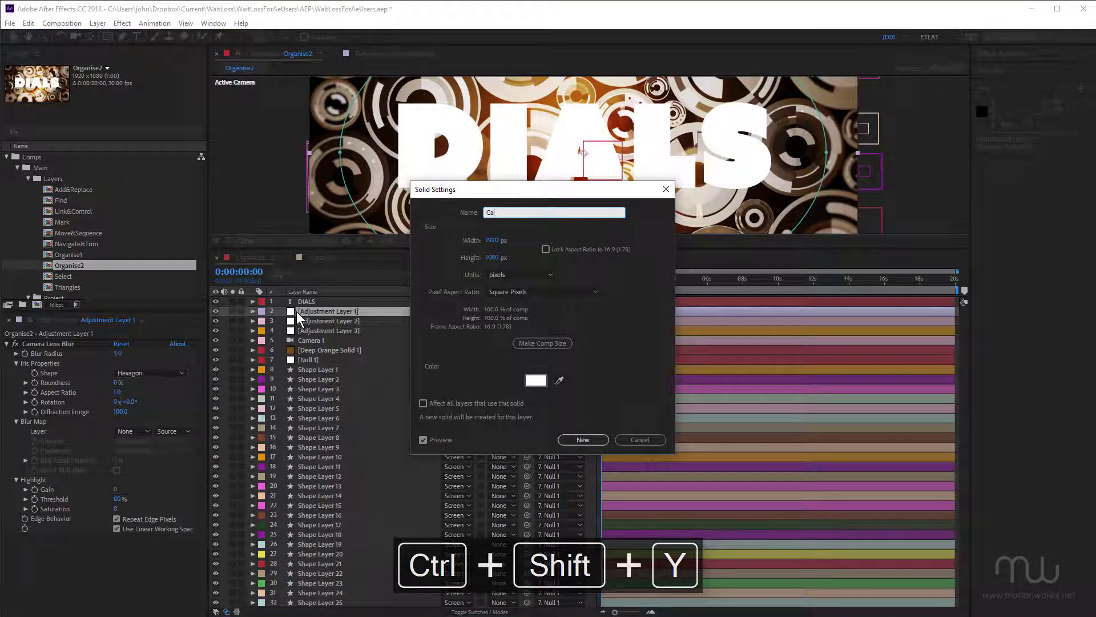
{"action": "type", "text": "meraLensBlur"}
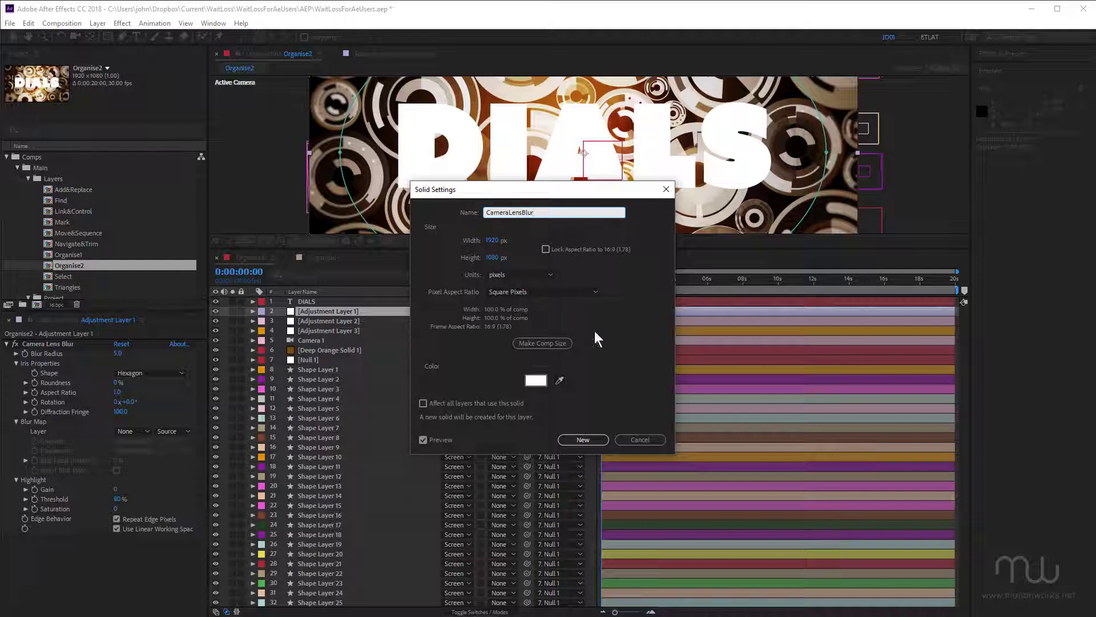
{"action": "left_click", "coordinate": [582, 439]}
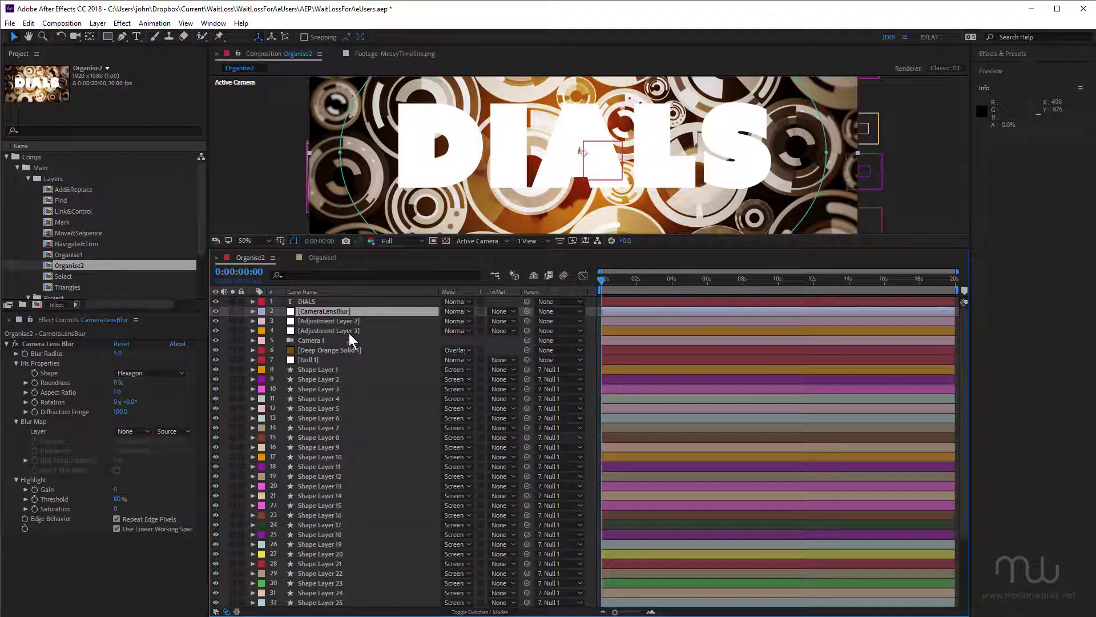
Rename Adjustment Layer 2 to Curves
{"action": "left_click", "coordinate": [321, 320]}
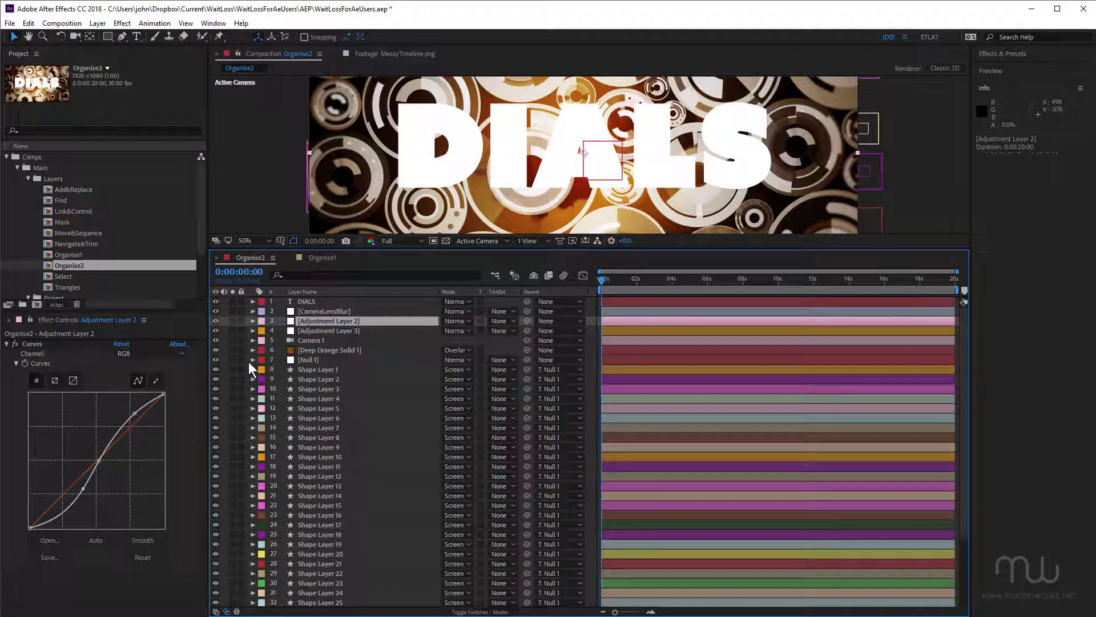
{"action": "key", "text": "ctrl+shift+y"}
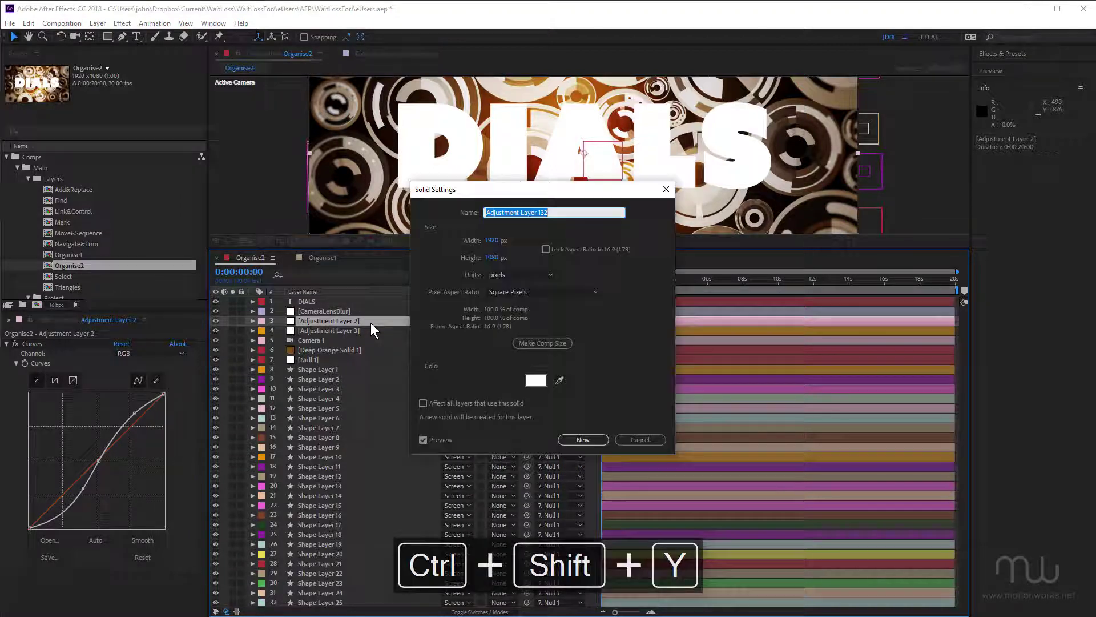
{"action": "type", "text": "Curves"}
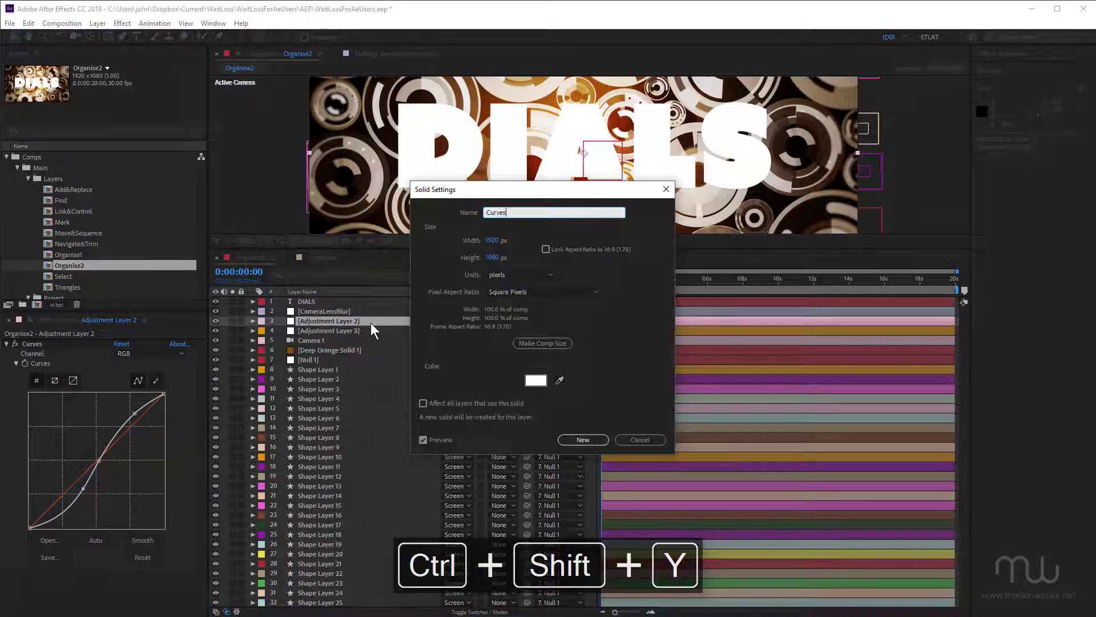
{"action": "key", "text": "Return"}
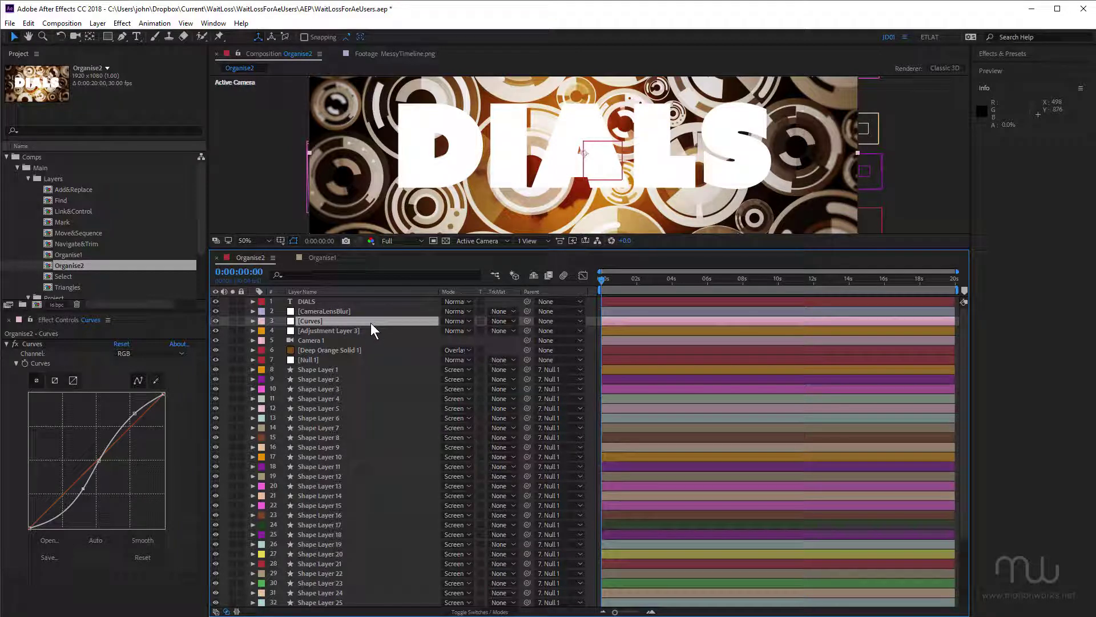
Rename Adjustment Layer 3 to Vignette
{"action": "left_click", "coordinate": [372, 334]}
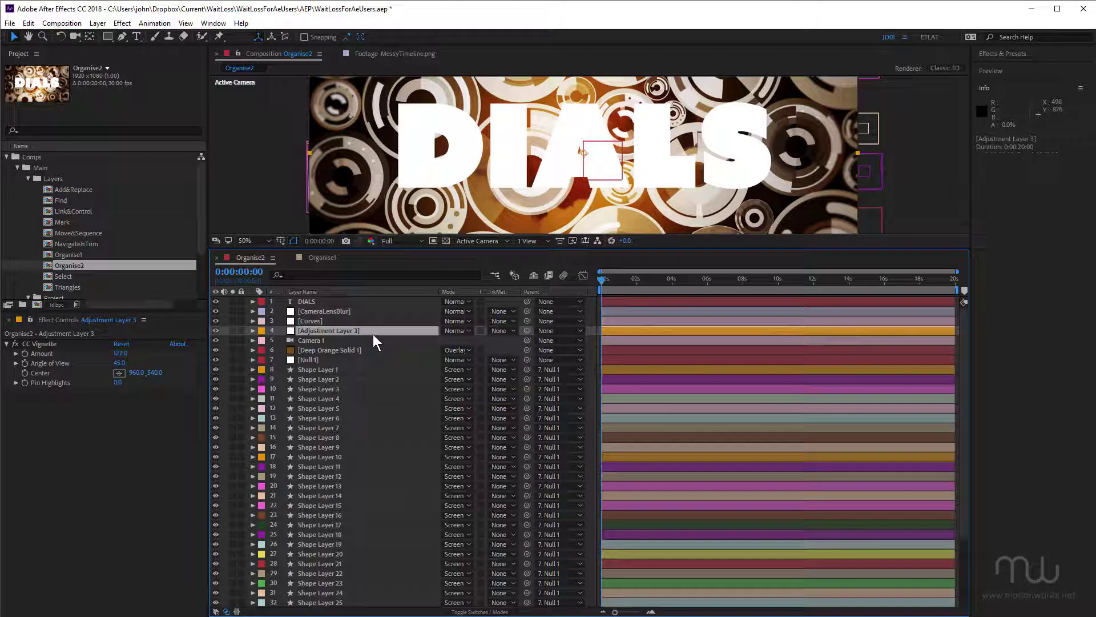
{"action": "key", "text": "ctrl+shift+y"}
{"action": "type", "text": "Vignette"}
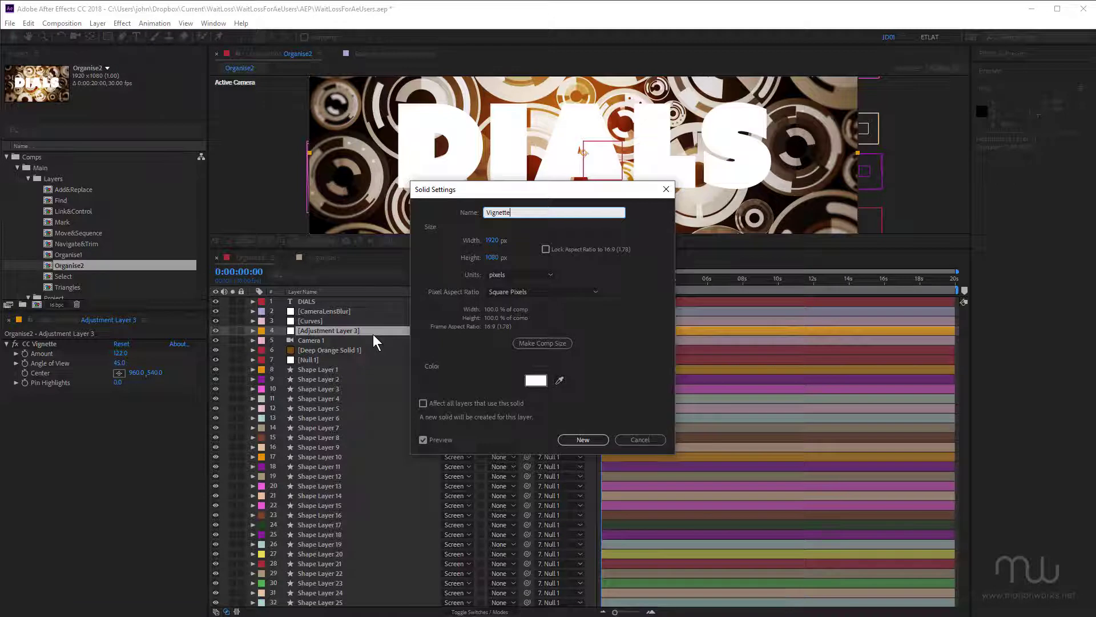
{"action": "key", "text": "Return"}
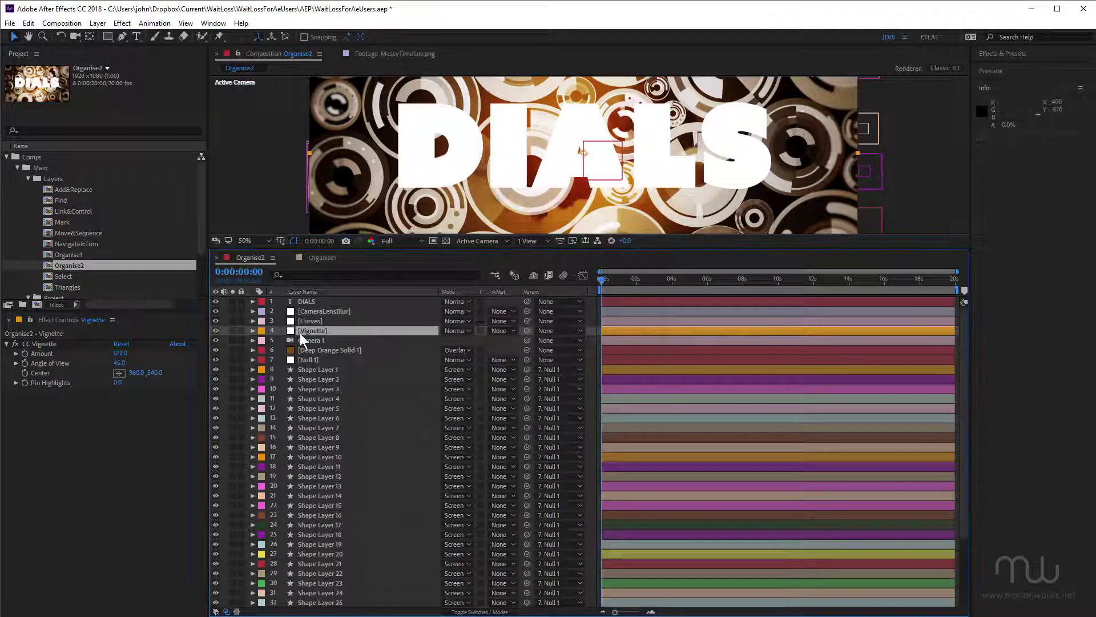
Inspect Deep Orange Solid 1's mask properties and solo it briefly to check it
{"action": "left_click", "coordinate": [321, 341]}
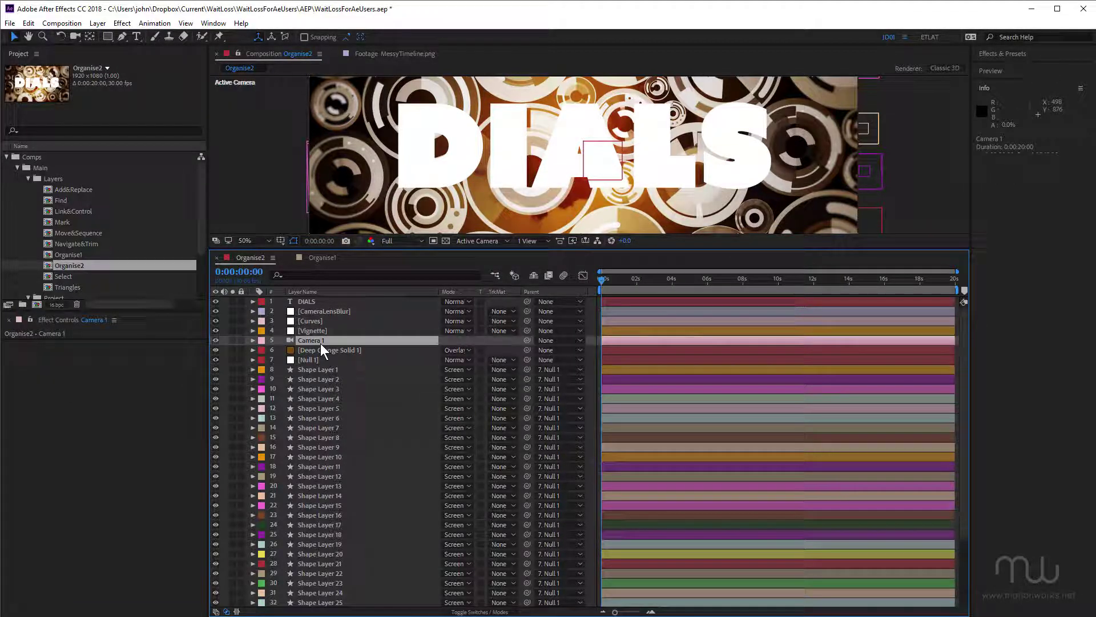
{"action": "left_click", "coordinate": [344, 349]}
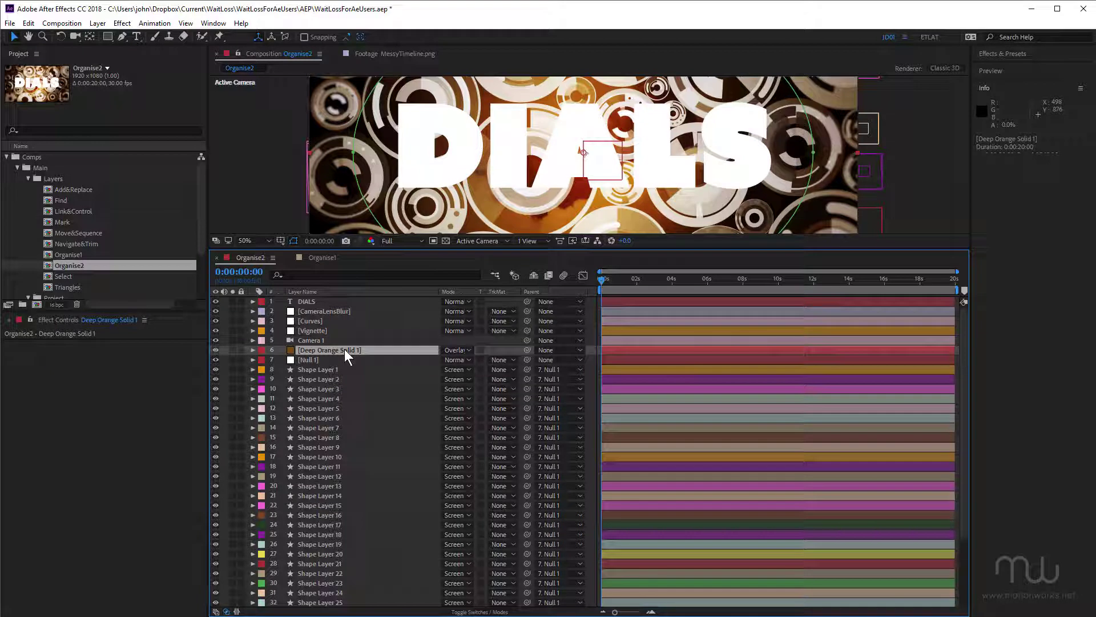
{"action": "key", "text": "u"}
{"action": "key", "text": "u"}
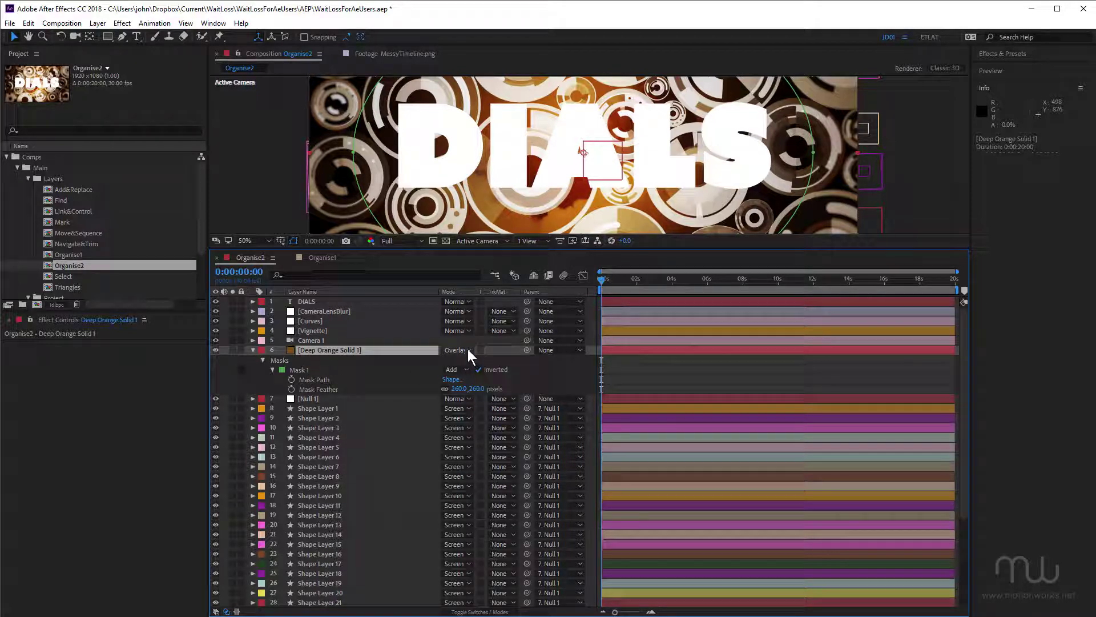
{"action": "left_click", "coordinate": [252, 350]}
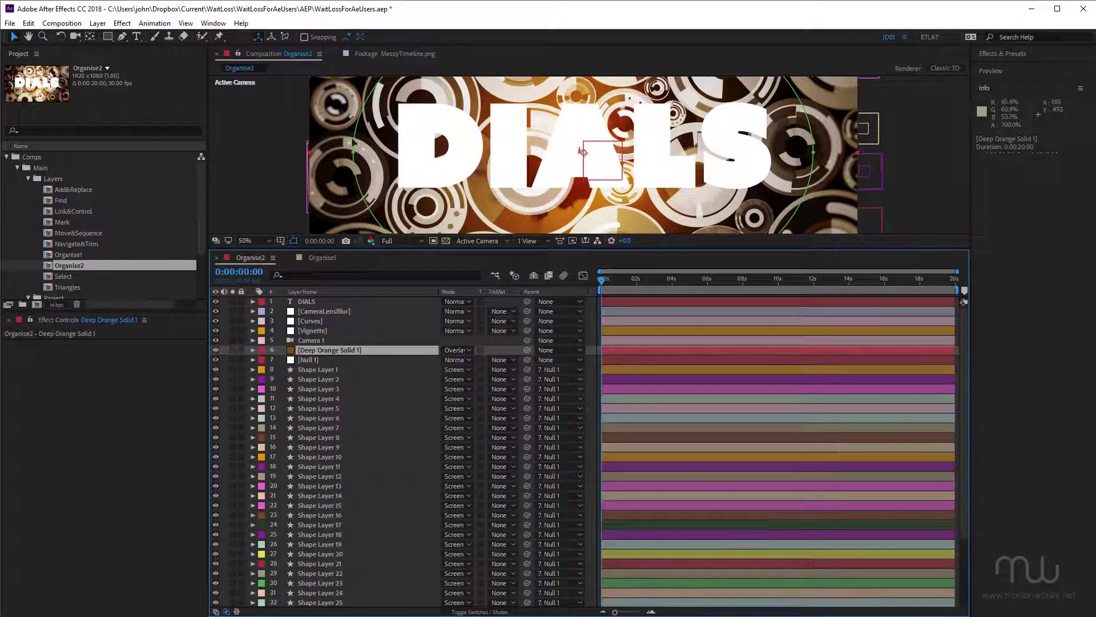
{"action": "left_click", "coordinate": [233, 349]}
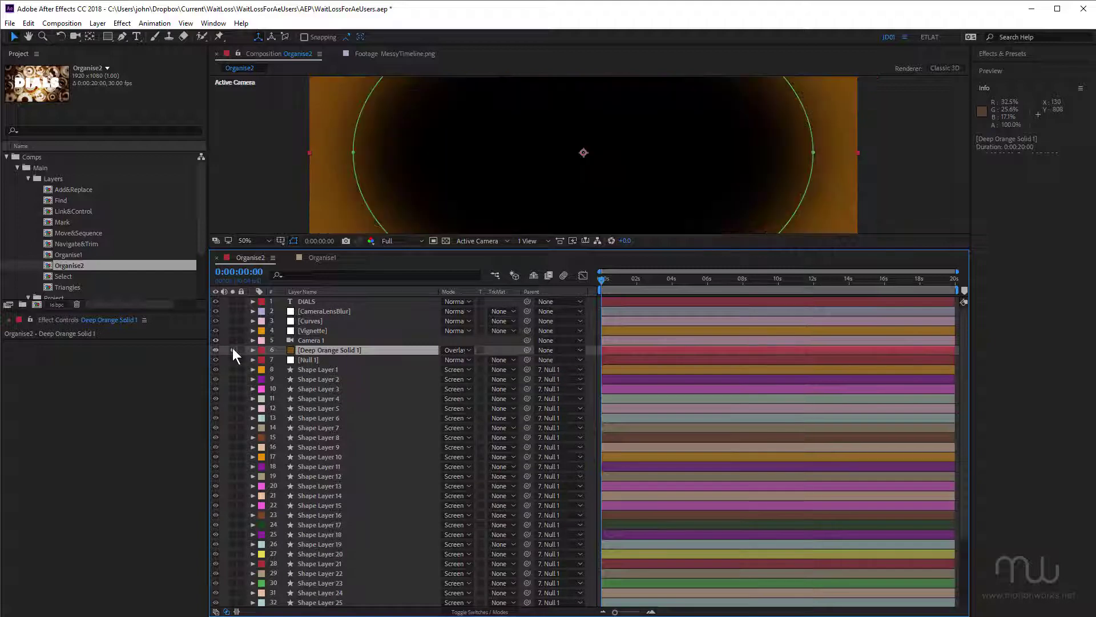
{"action": "left_click", "coordinate": [232, 349]}
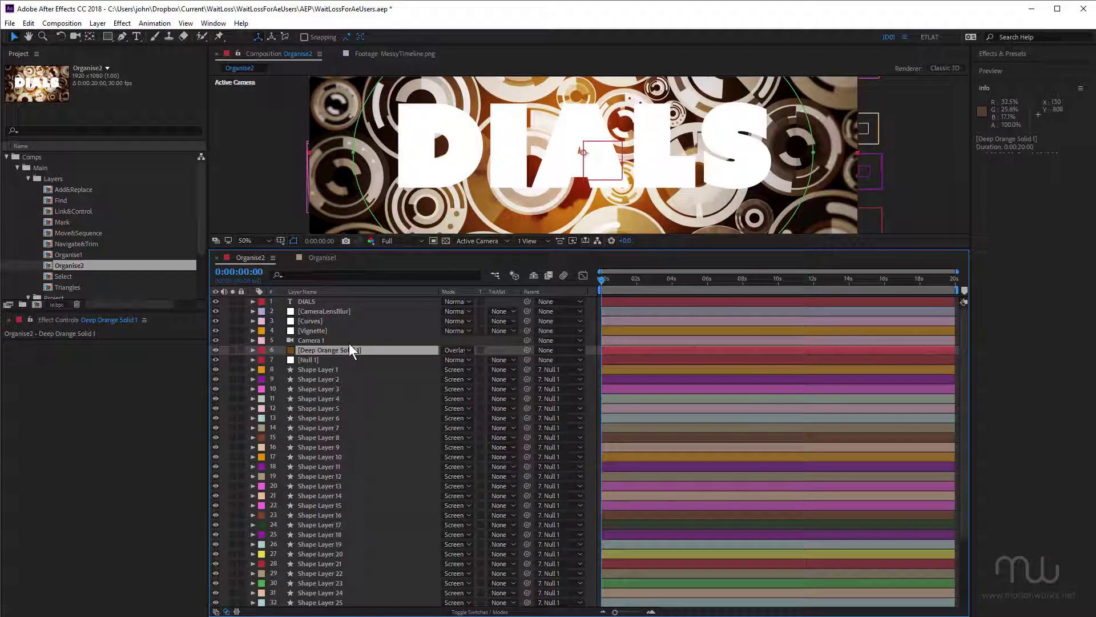
Rename Deep Orange Solid 1 to Vignette in its solid settings
{"action": "key", "text": "ctrl+shift+y"}
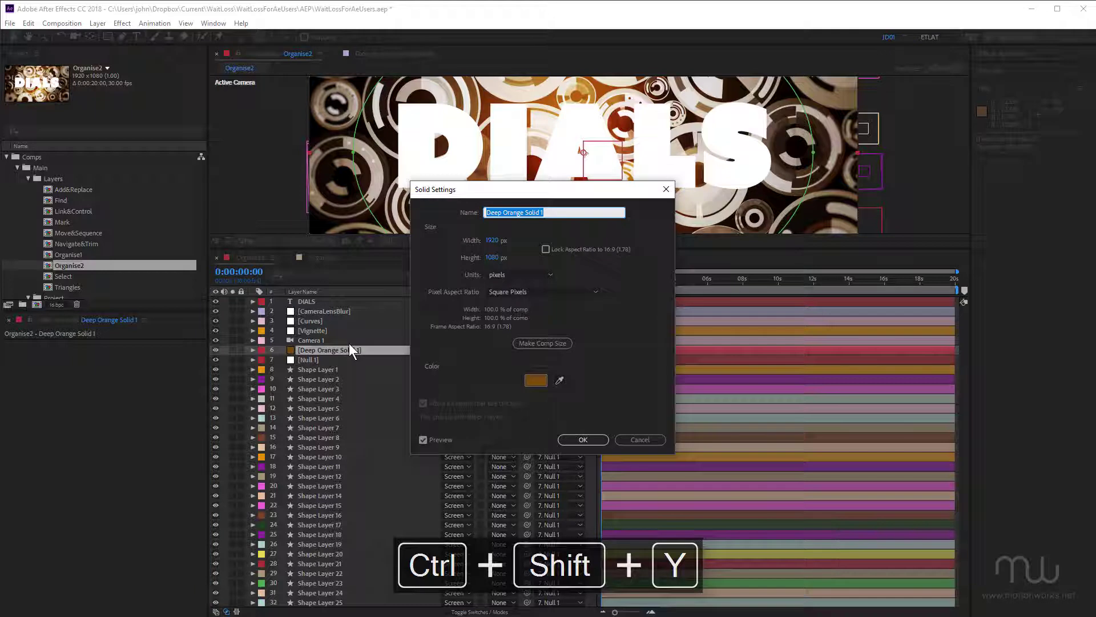
{"action": "type", "text": "Vignet"}
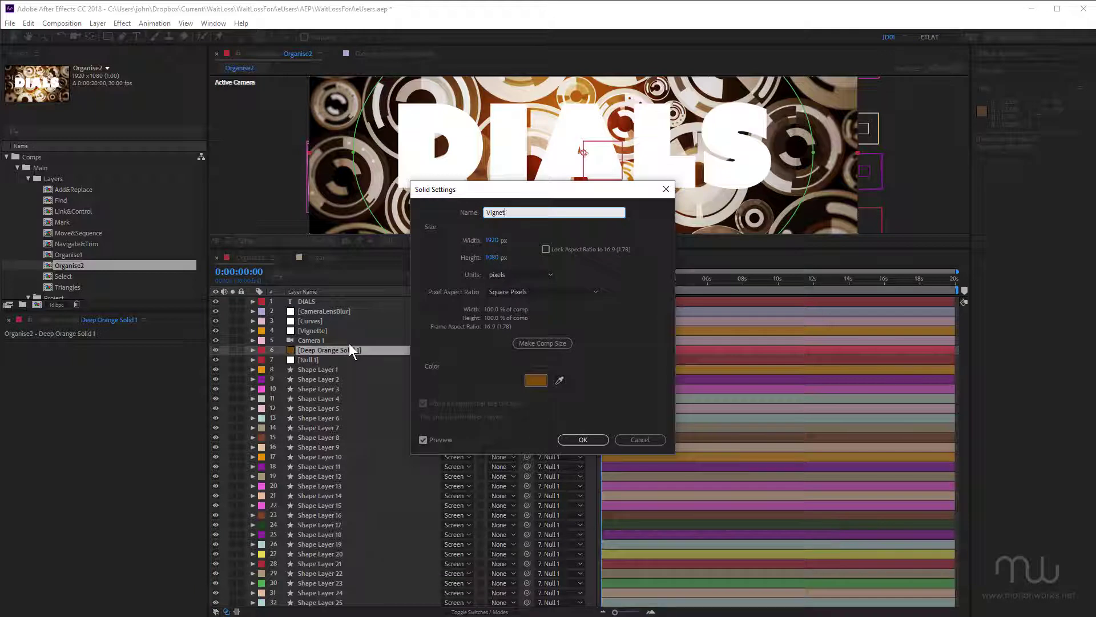
{"action": "type", "text": "e"}
{"action": "key", "text": "Return"}
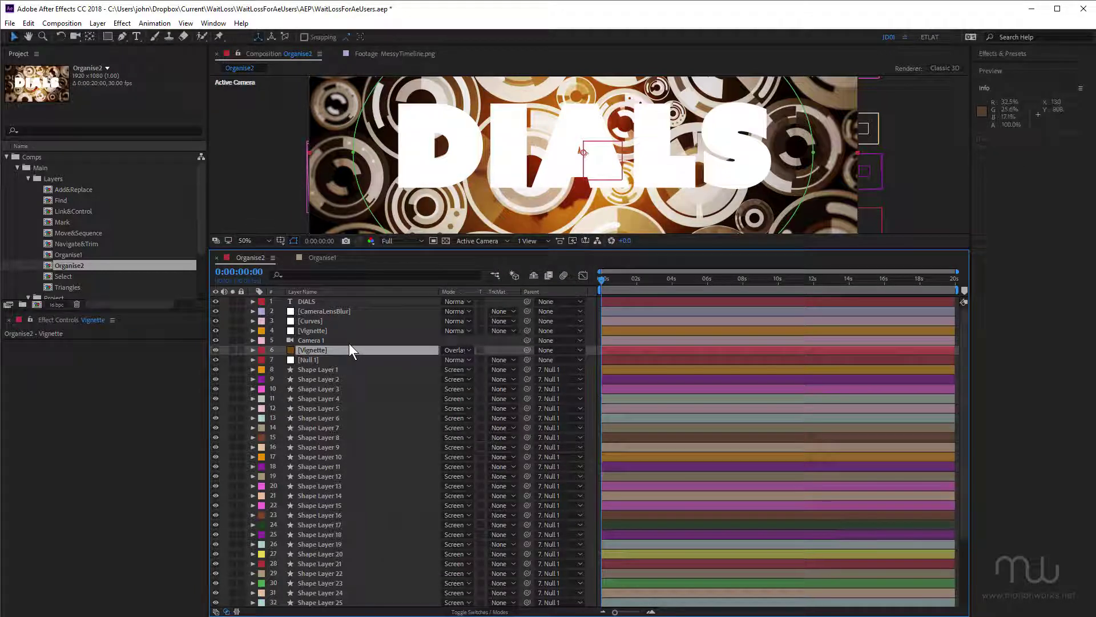
Show Null 1's modified Position (960,500) and Scale (136%) properties
{"action": "left_click", "coordinate": [327, 358]}
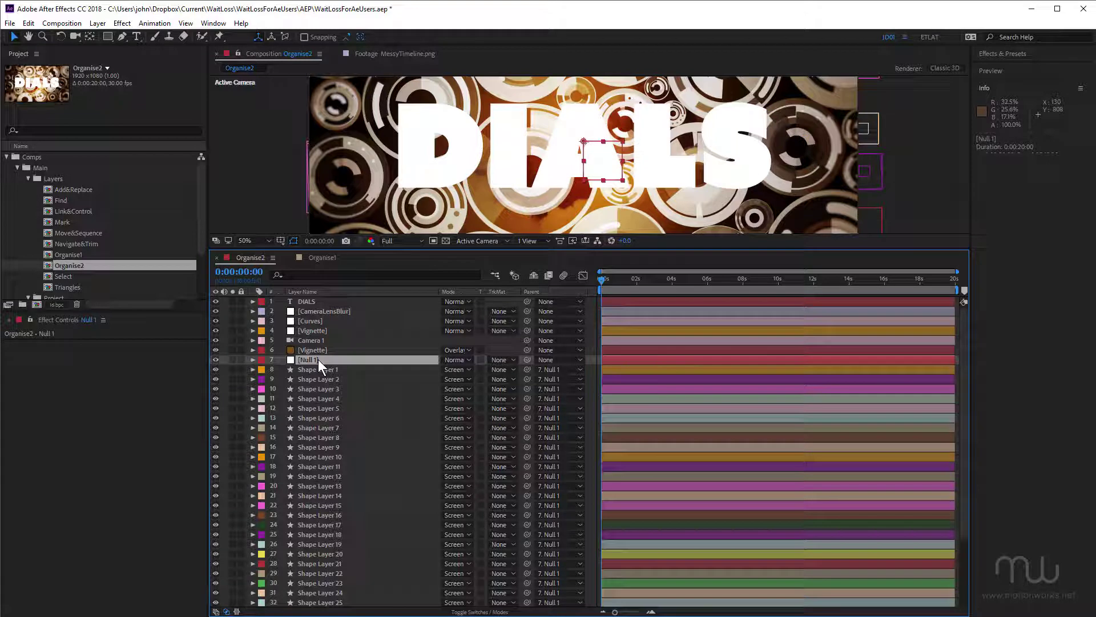
{"action": "key", "text": "u"}
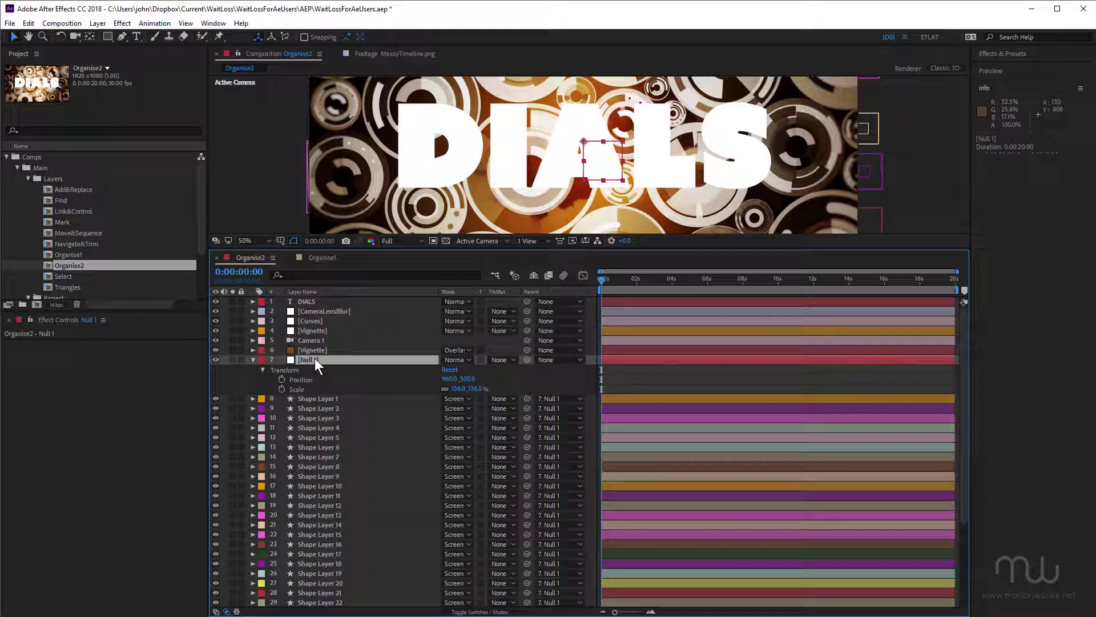
Rename Null 1 to ScaleControl in its solid settings
{"action": "key", "text": "ctrl+shift+y"}
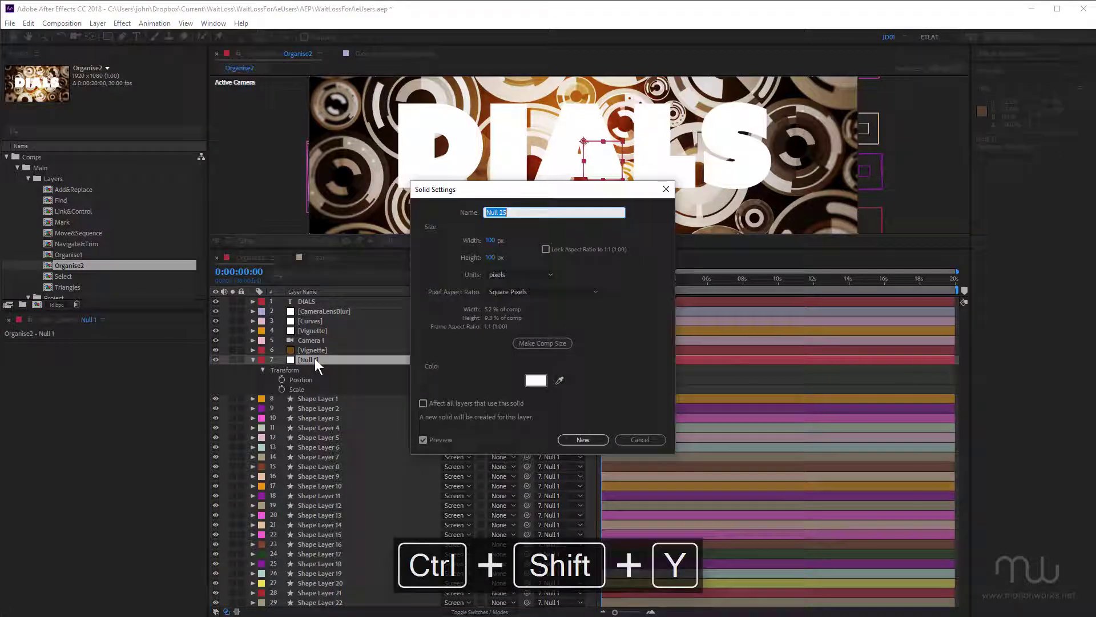
{"action": "type", "text": "ScaleControl"}
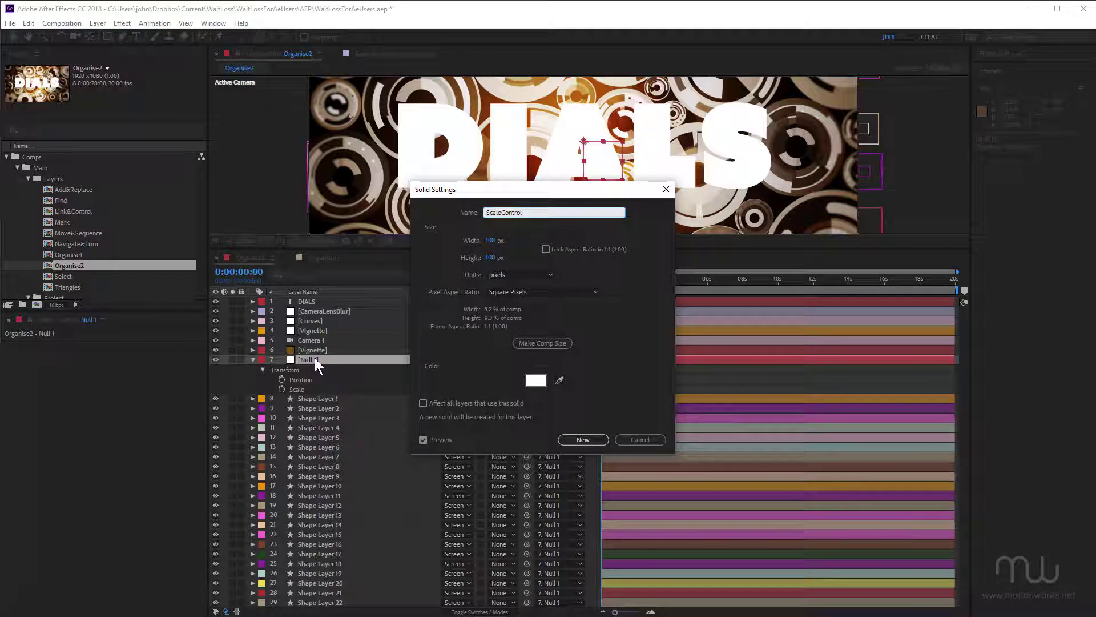
{"action": "key", "text": "Return"}
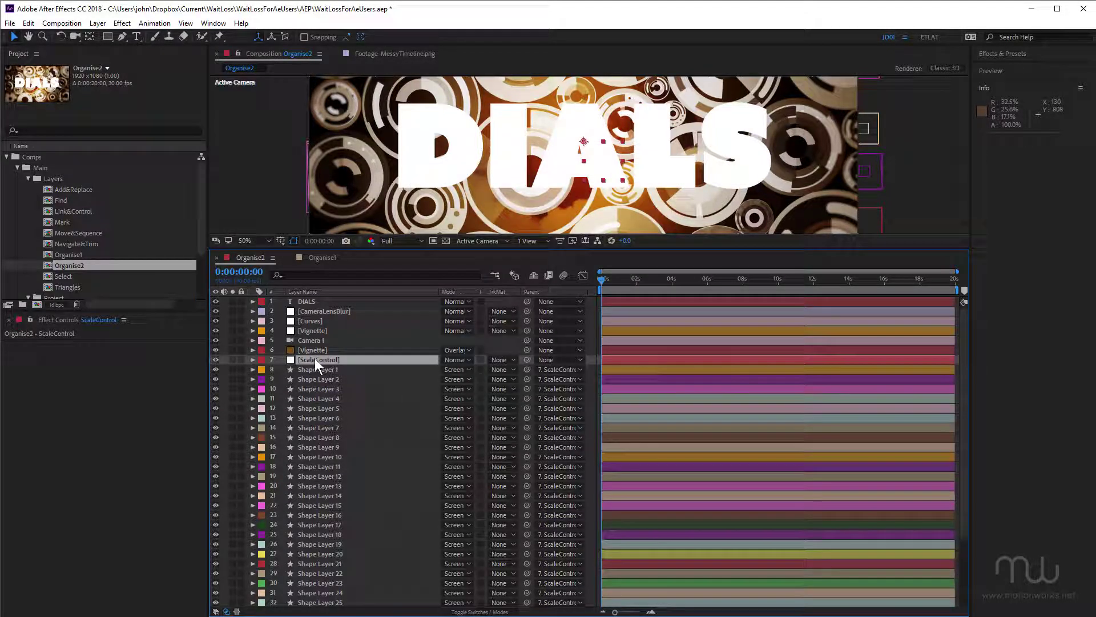
Select ScaleControl through Shape Layer 31 and bring up their label colour choices
{"action": "left_click", "coordinate": [316, 369]}
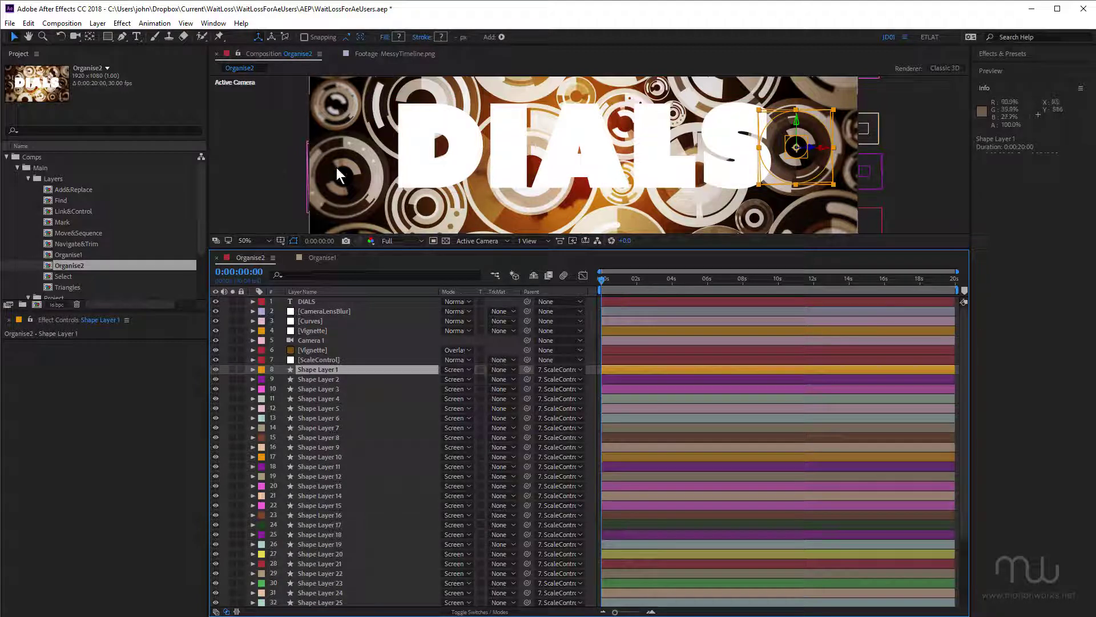
{"action": "key", "text": "ctrl+Down"}
{"action": "key", "text": "ctrl+Down"}
{"action": "key", "text": "ctrl+Down"}
{"action": "left_click_drag", "start_coordinate": [480, 250], "coordinate": [523, 303]}
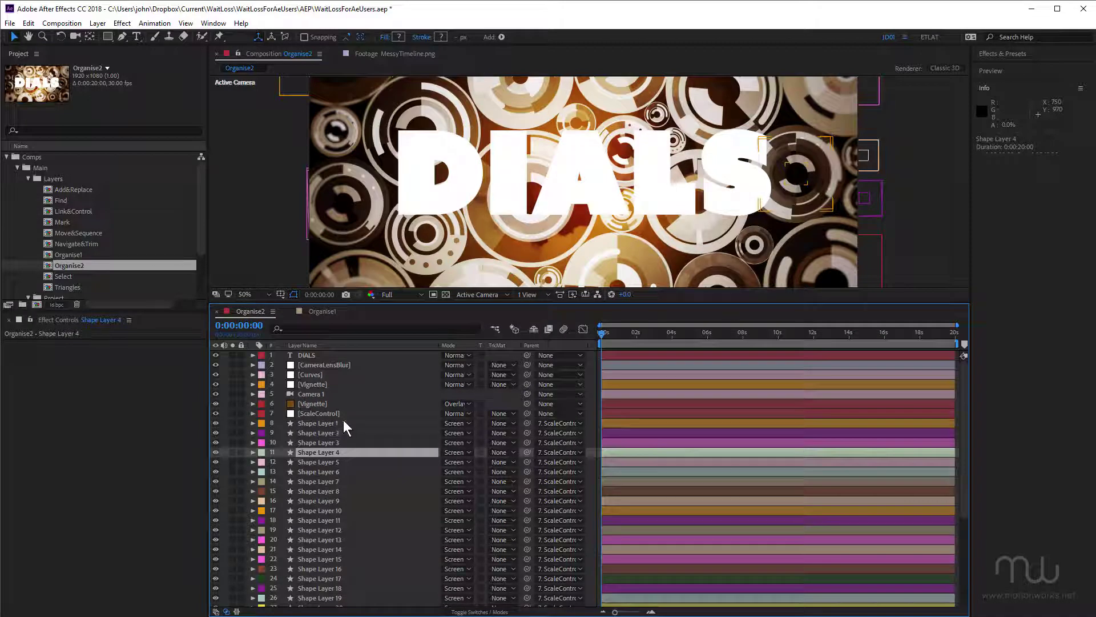
{"action": "left_click", "coordinate": [331, 411]}
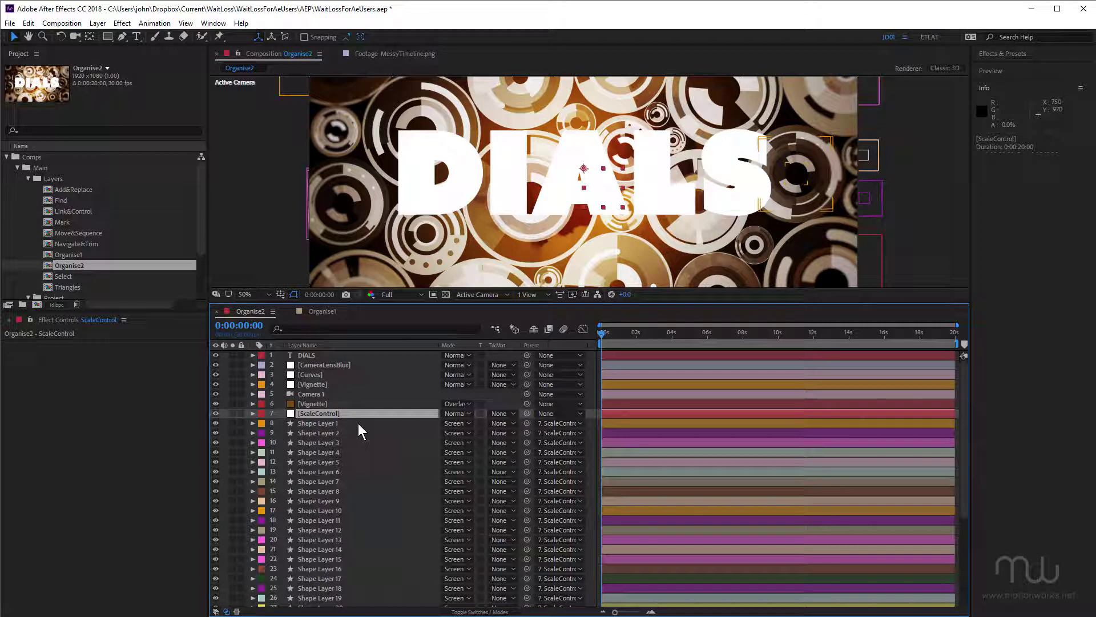
{"action": "scroll", "coordinate": [358, 423], "scroll_direction": "down", "scroll_amount": 3}
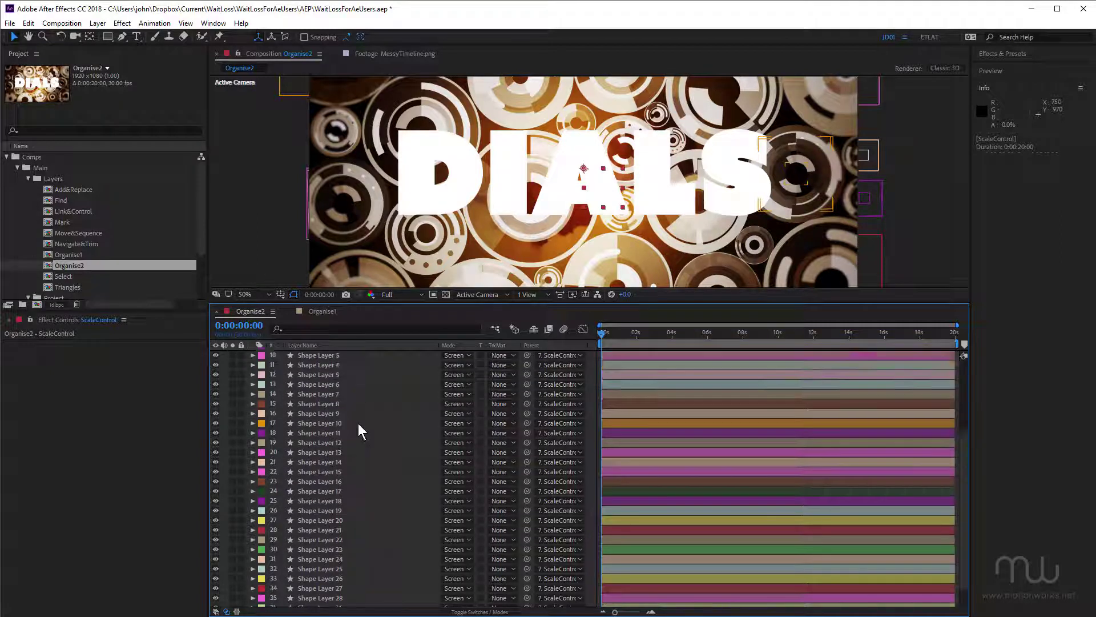
{"action": "scroll", "coordinate": [358, 424], "scroll_direction": "down", "scroll_amount": 3}
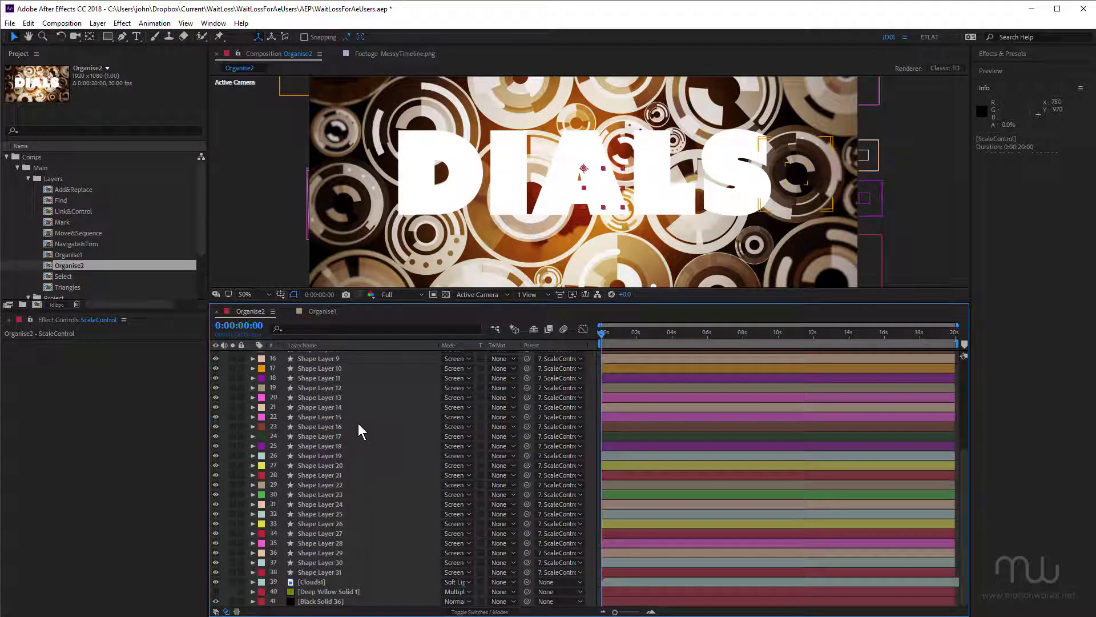
{"action": "left_click", "coordinate": [338, 572]}
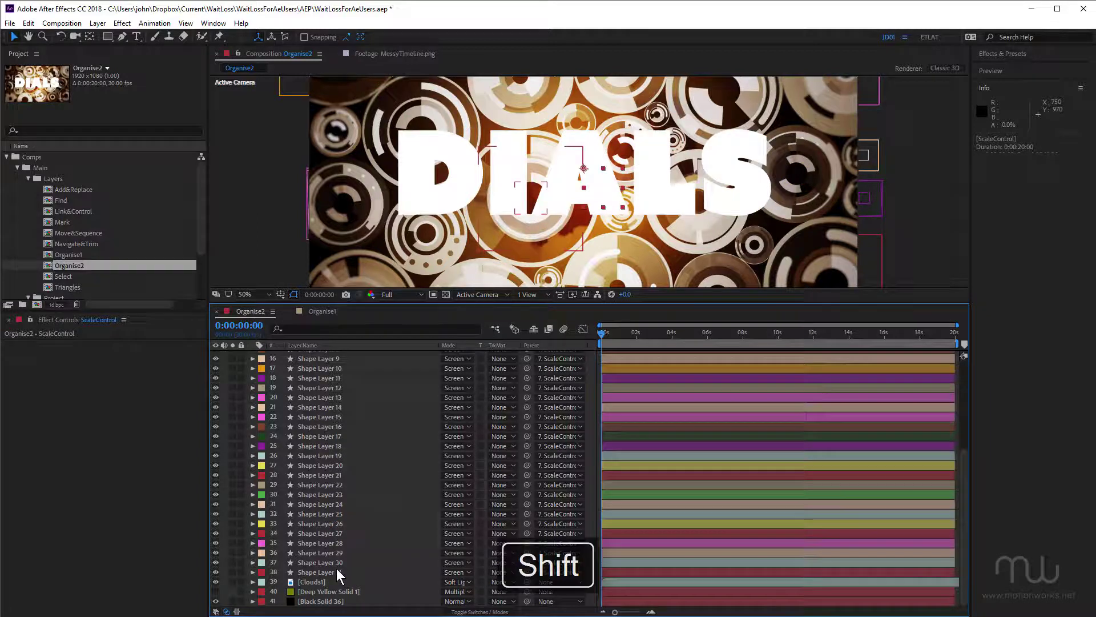
{"action": "left_click", "coordinate": [339, 572], "text": "shift"}
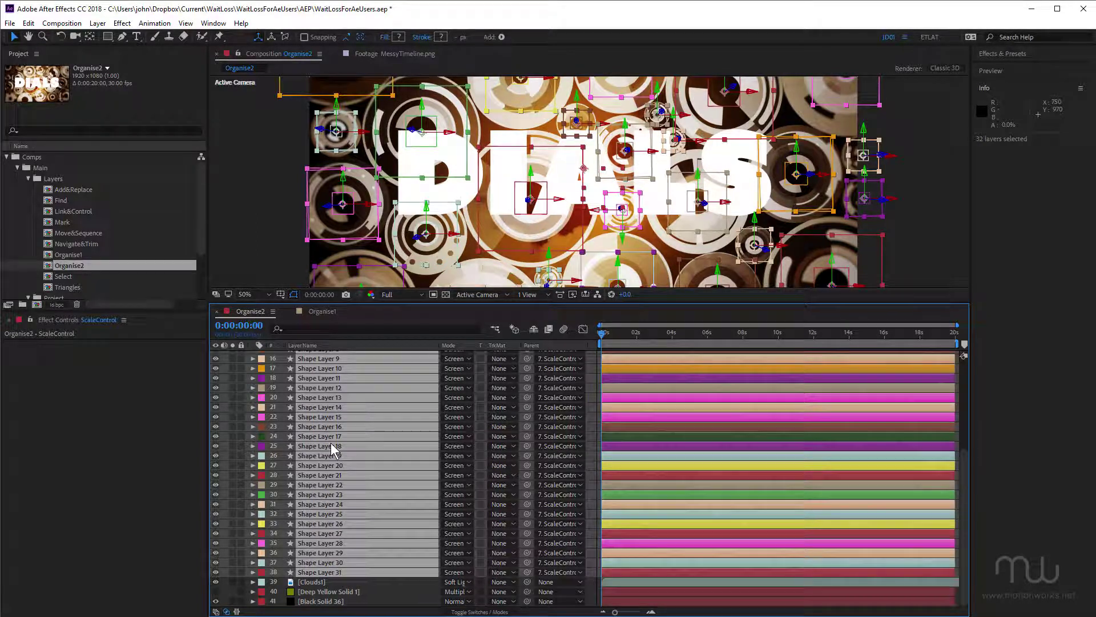
{"action": "scroll", "coordinate": [331, 451], "scroll_direction": "up", "scroll_amount": 5}
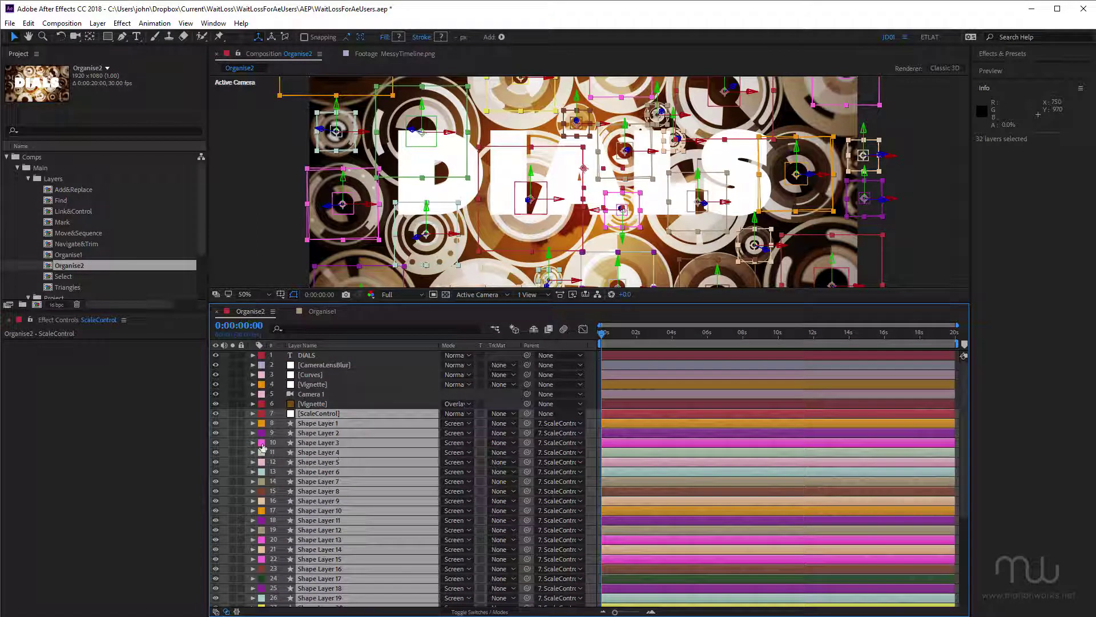
{"action": "left_click", "coordinate": [263, 418]}
Label the selected layers Red and pre-compose them into Dials_Base, moving all attributes
{"action": "left_click", "coordinate": [301, 457]}
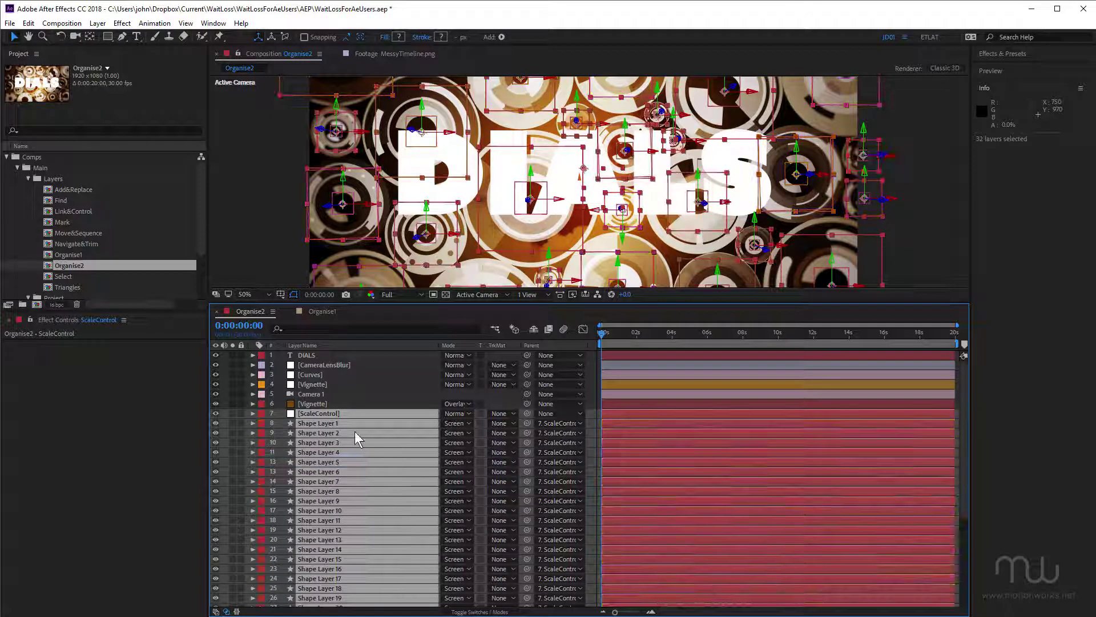
{"action": "key", "text": "ctrl+shift+c"}
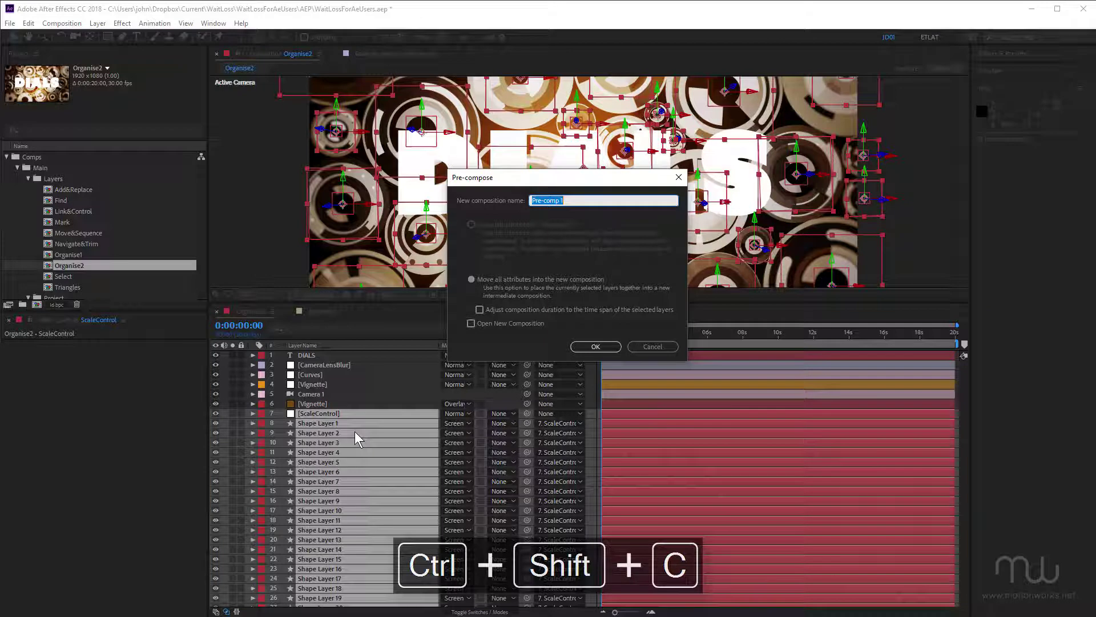
{"action": "type", "text": "Dial"}
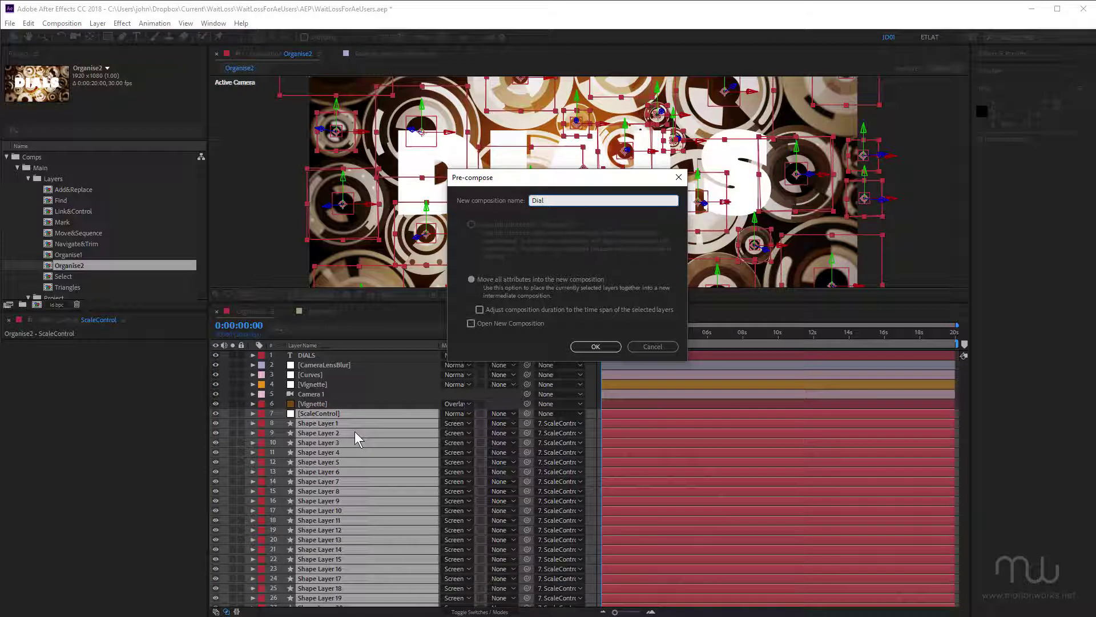
{"action": "type", "text": "s_Base"}
{"action": "key", "text": "Return"}
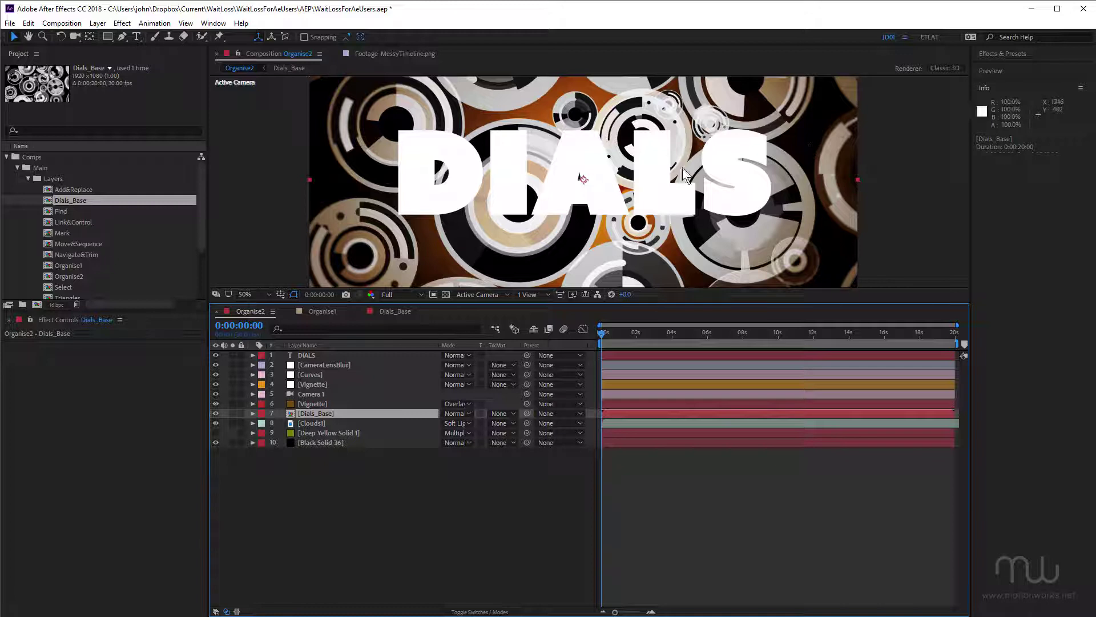
Check how Dials_Base nests inside Organise2, step into it, then return to Organise2
{"action": "key", "text": "Tab"}
{"action": "key", "text": "Right"}
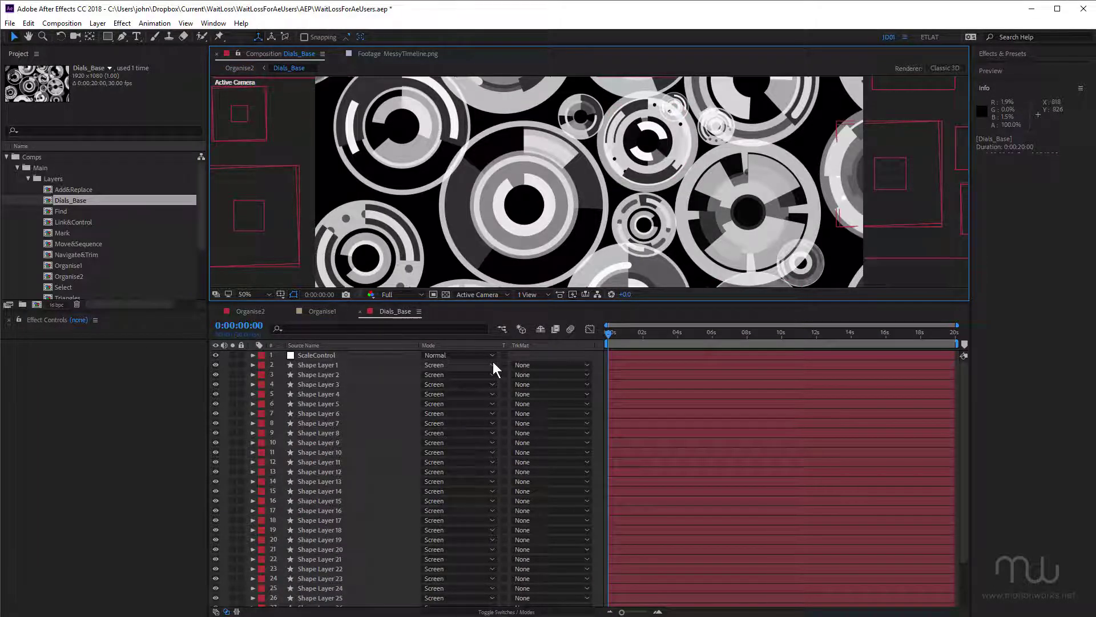
{"action": "key", "text": "shift+Escape"}
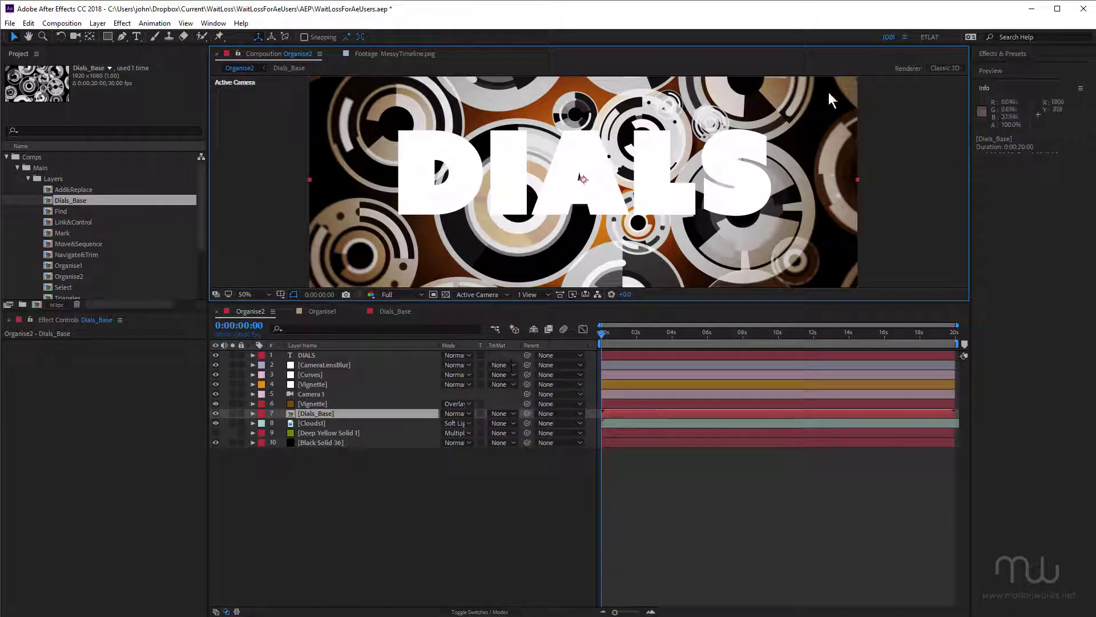
Show the layer switches and enable Collapse Transformations on the Dials_Base layer
{"action": "left_click", "coordinate": [487, 612]}
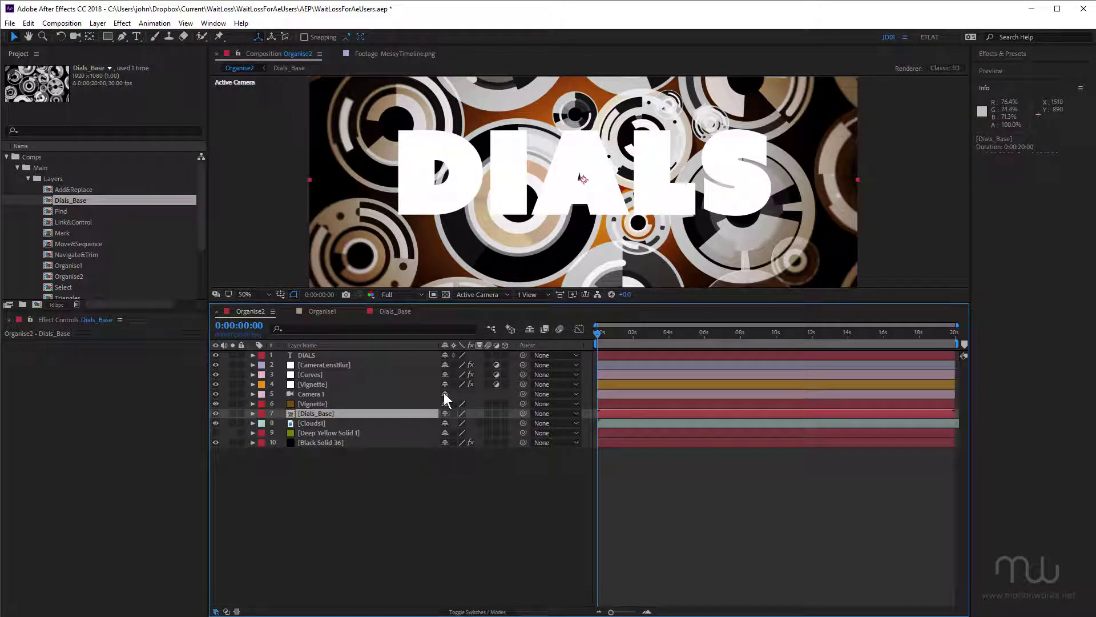
{"action": "left_click", "coordinate": [453, 412]}
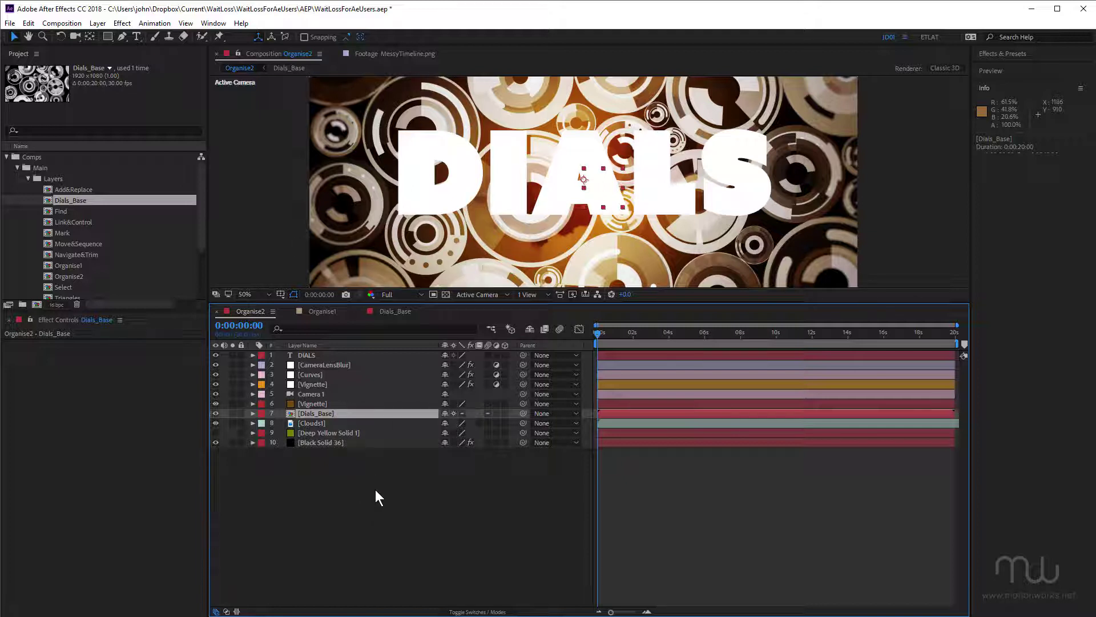
Briefly solo Clouds1, then pre-compose it into a new composition named 'Clouds'
{"action": "left_click", "coordinate": [320, 423]}
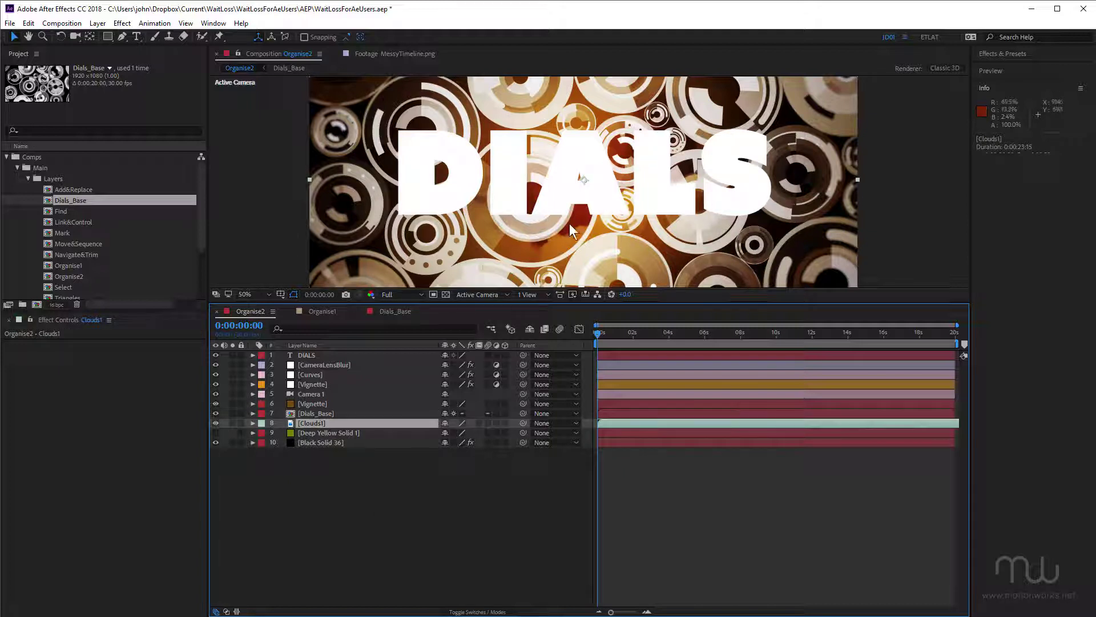
{"action": "left_click", "coordinate": [231, 420]}
{"action": "left_click", "coordinate": [231, 420]}
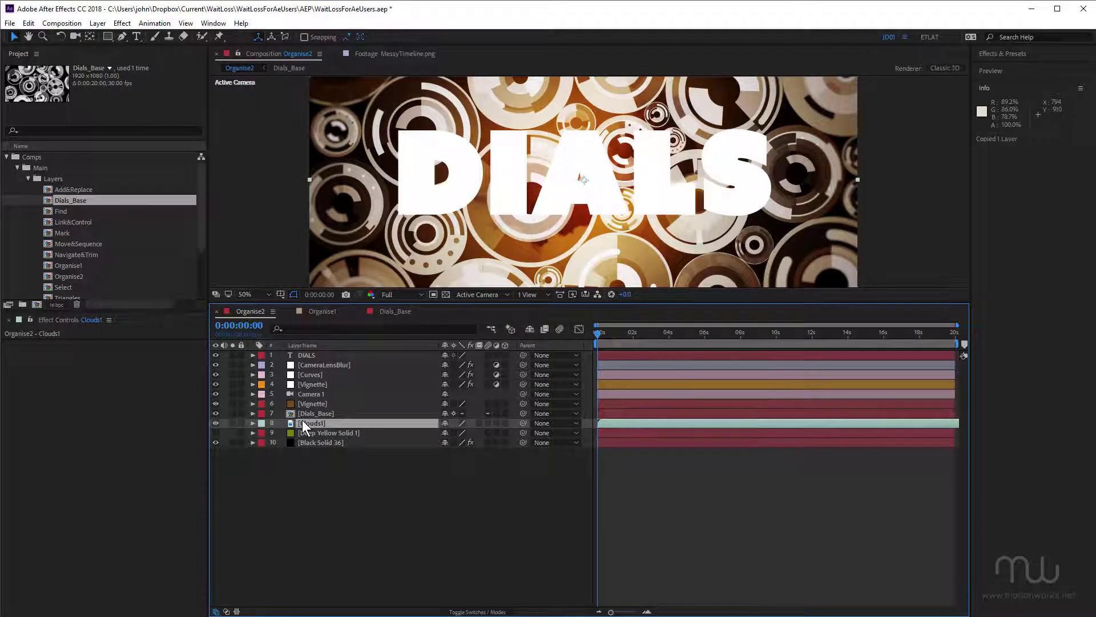
{"action": "key", "text": "ctrl+shift+c"}
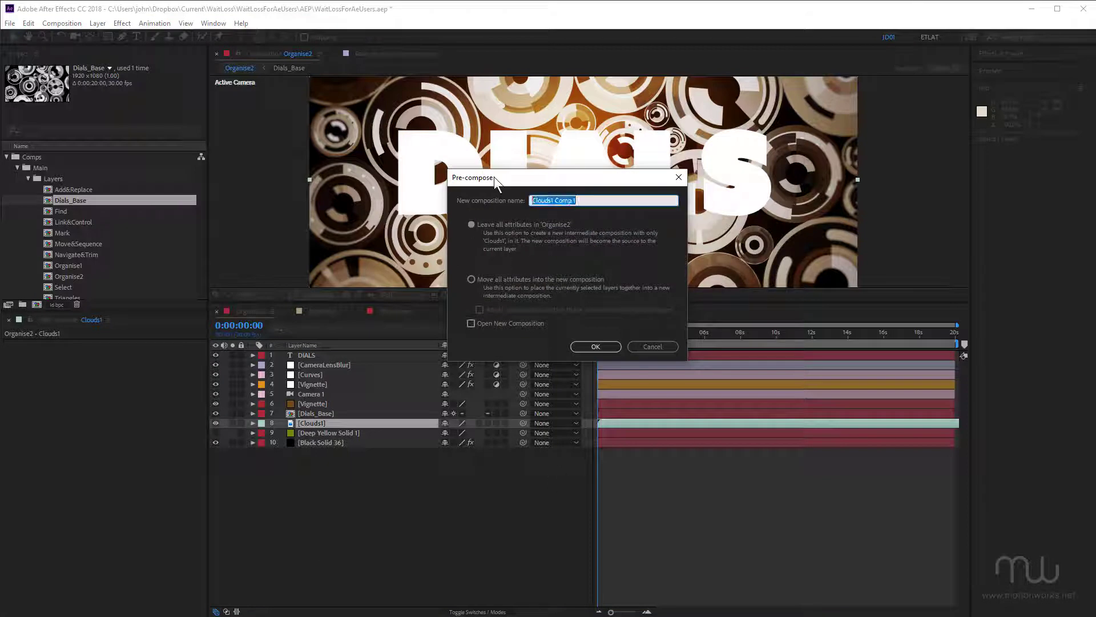
{"action": "type", "text": "Clouds"}
{"action": "key", "text": "Return"}
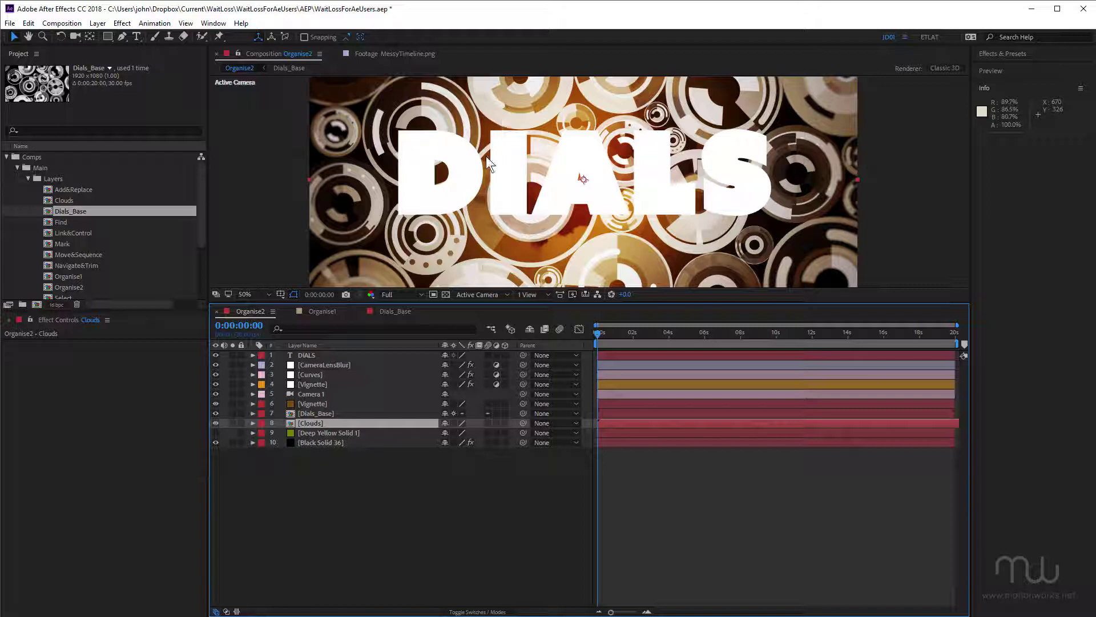
Hide, lock and mark Deep Yellow Solid 1 as shy, then enable Hide Shy Layers
{"action": "left_click", "coordinate": [334, 433]}
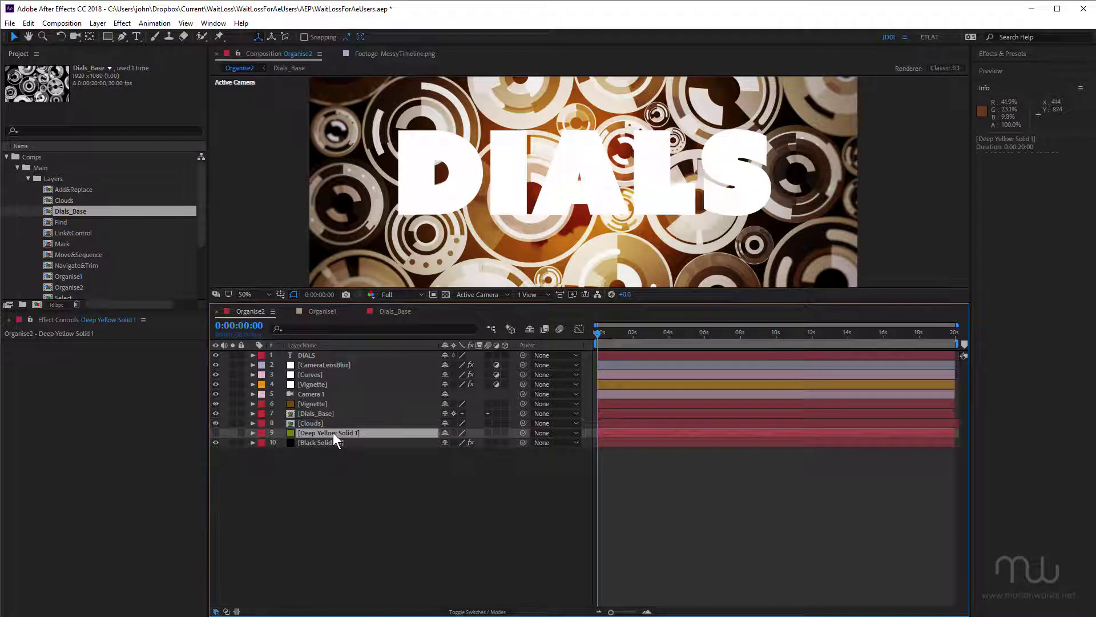
{"action": "left_click", "coordinate": [215, 432]}
{"action": "left_click", "coordinate": [240, 432]}
{"action": "left_click", "coordinate": [444, 433]}
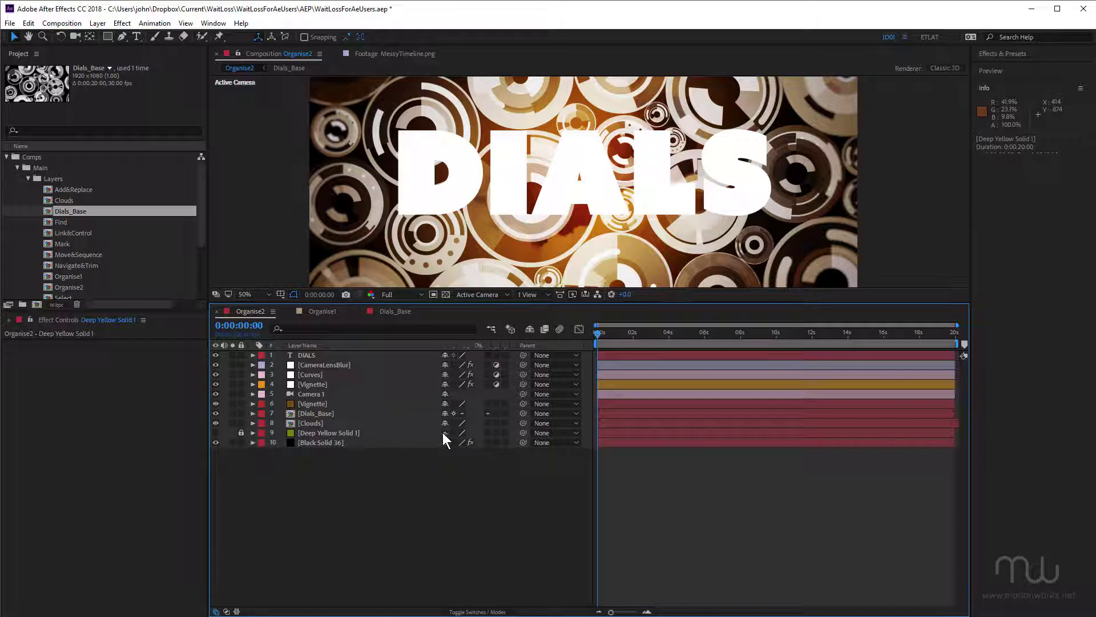
{"action": "left_click", "coordinate": [530, 328]}
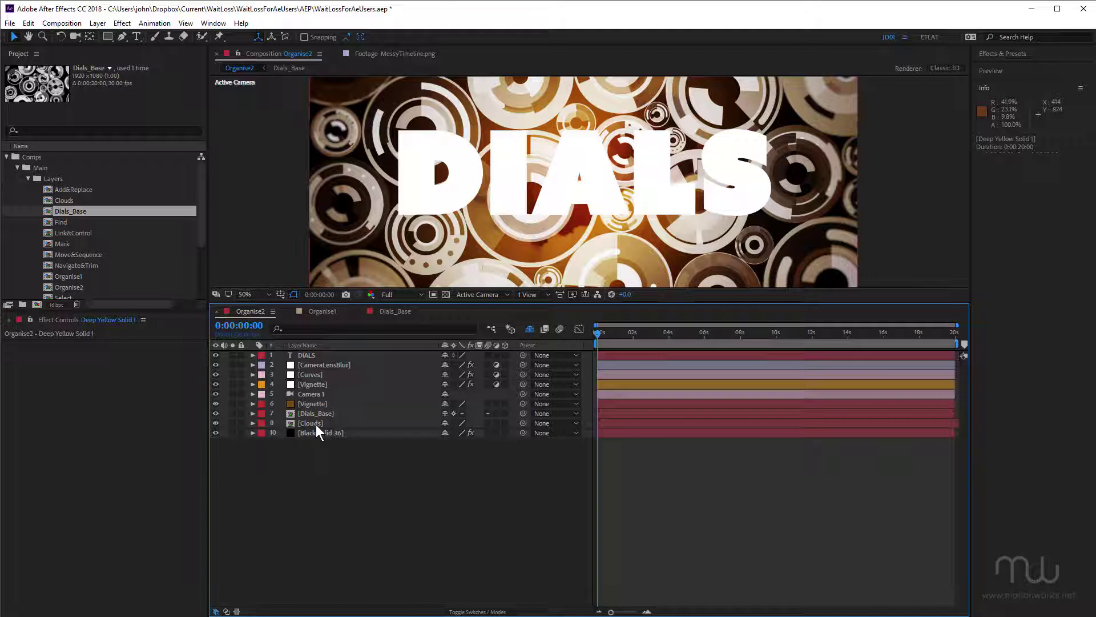
{"action": "left_click", "coordinate": [527, 329]}
Rename Black Solid 36 to 'GradientRamp', show source names, and drag Camera 1 to the top
{"action": "left_click", "coordinate": [332, 433]}
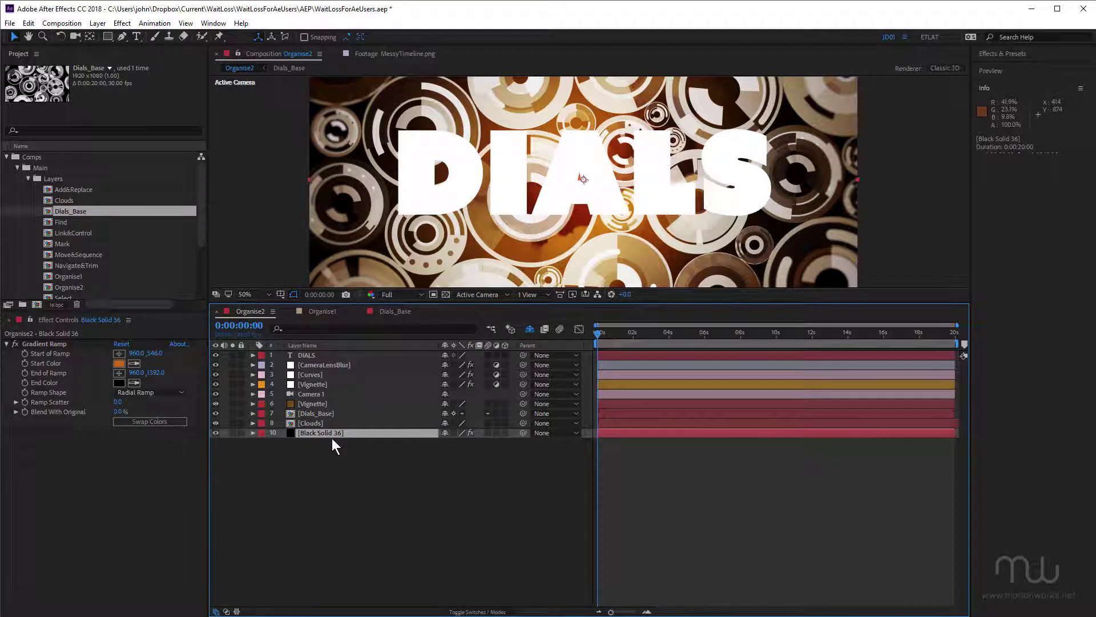
{"action": "key", "text": "ctrl+shift+y"}
{"action": "type", "text": "Grad"}
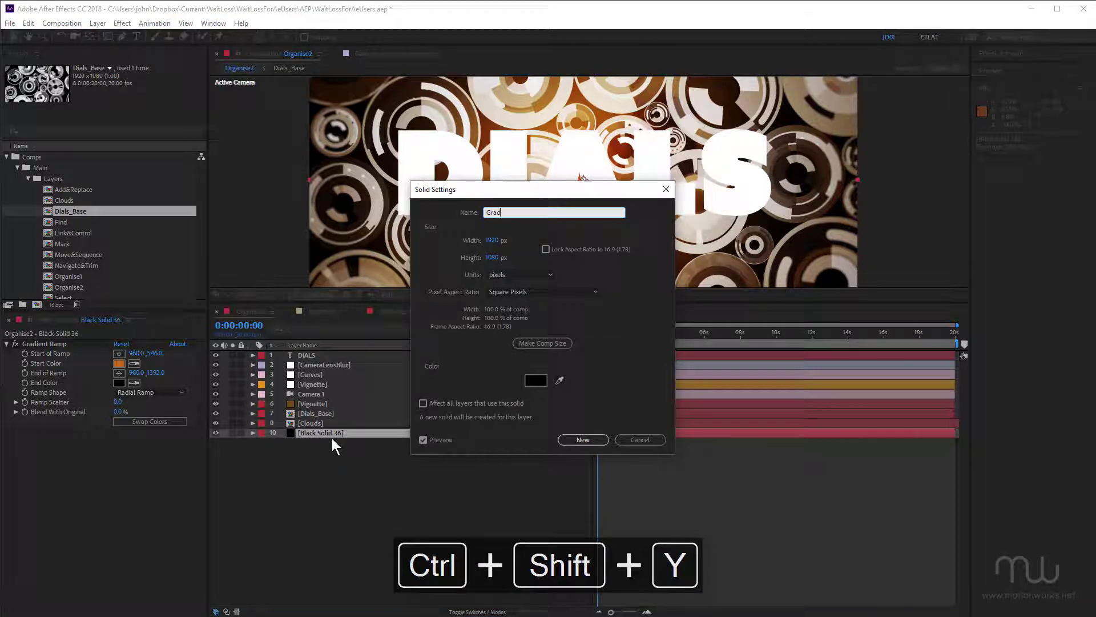
{"action": "type", "text": "ientRamp"}
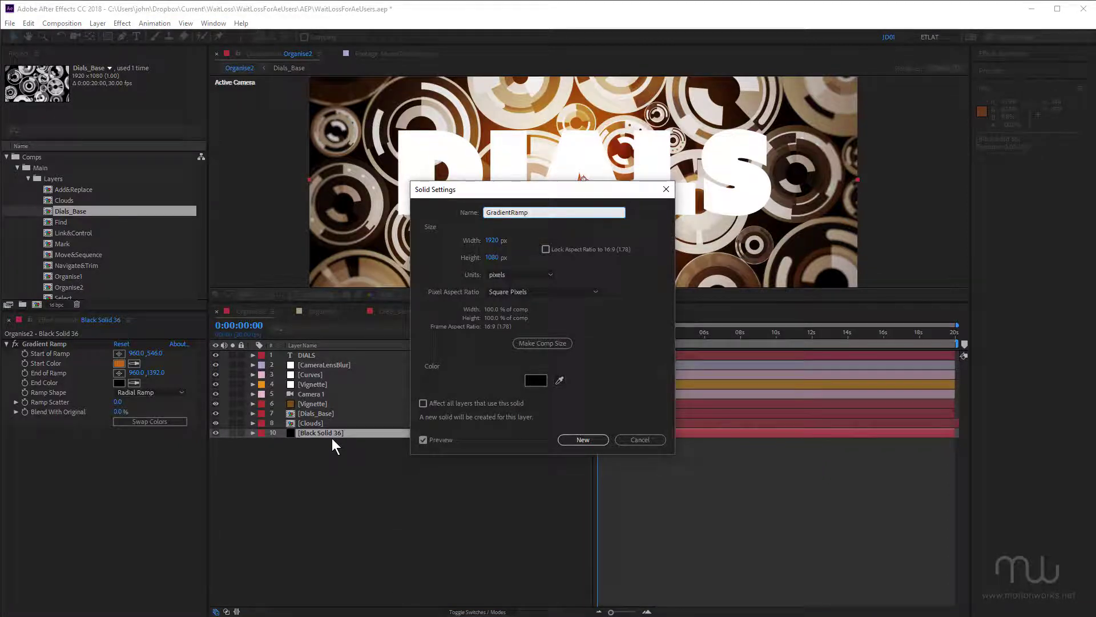
{"action": "key", "text": "Return"}
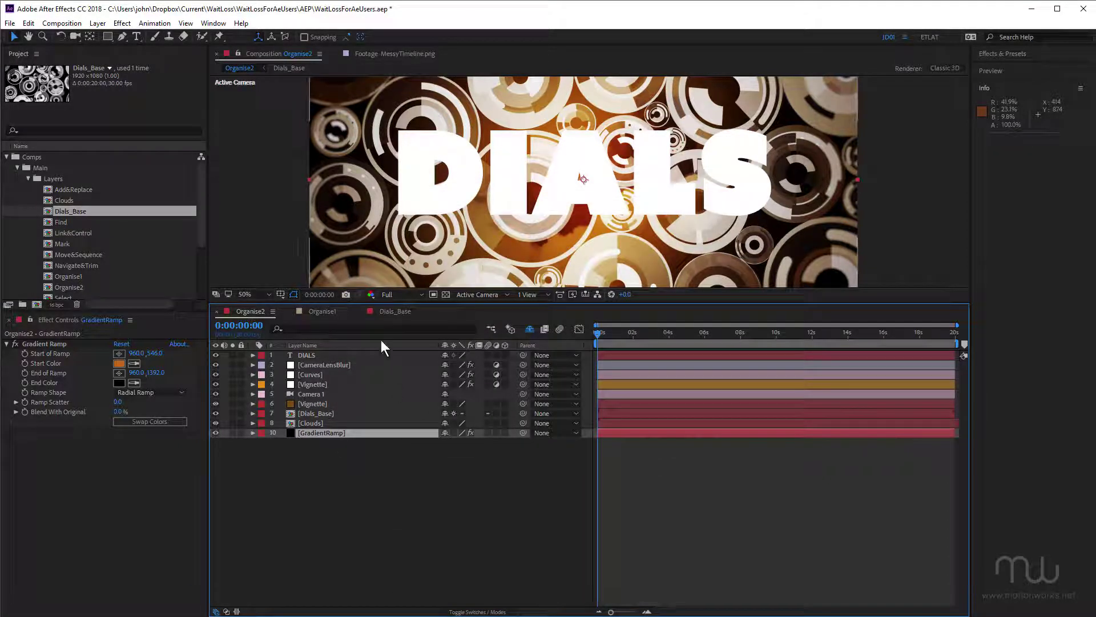
{"action": "left_click", "coordinate": [375, 345]}
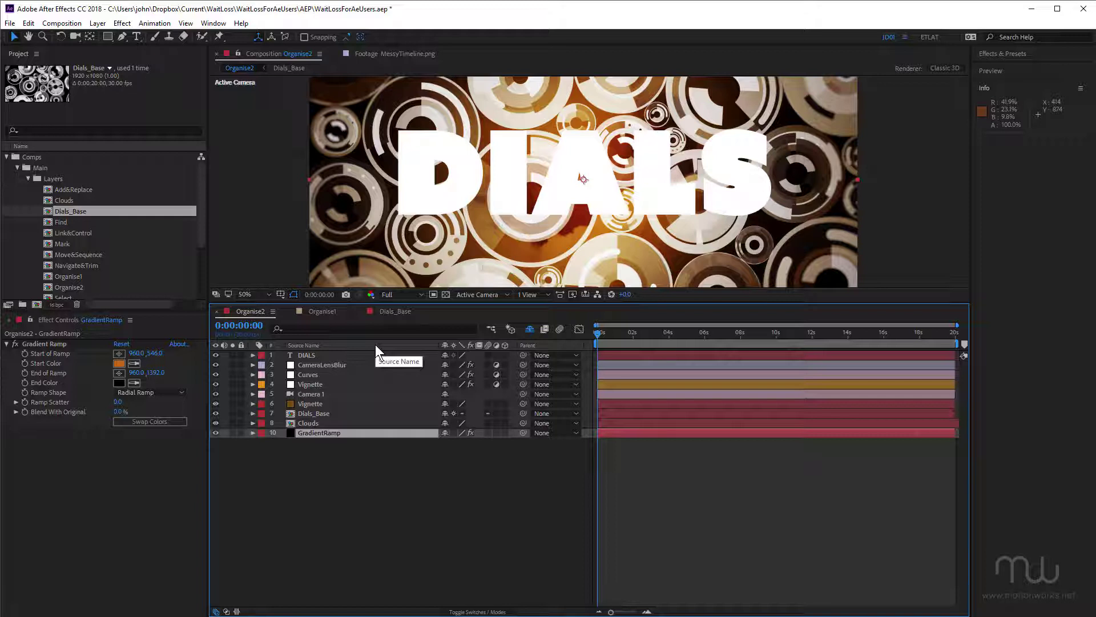
{"action": "left_click_drag", "start_coordinate": [312, 393], "coordinate": [310, 354]}
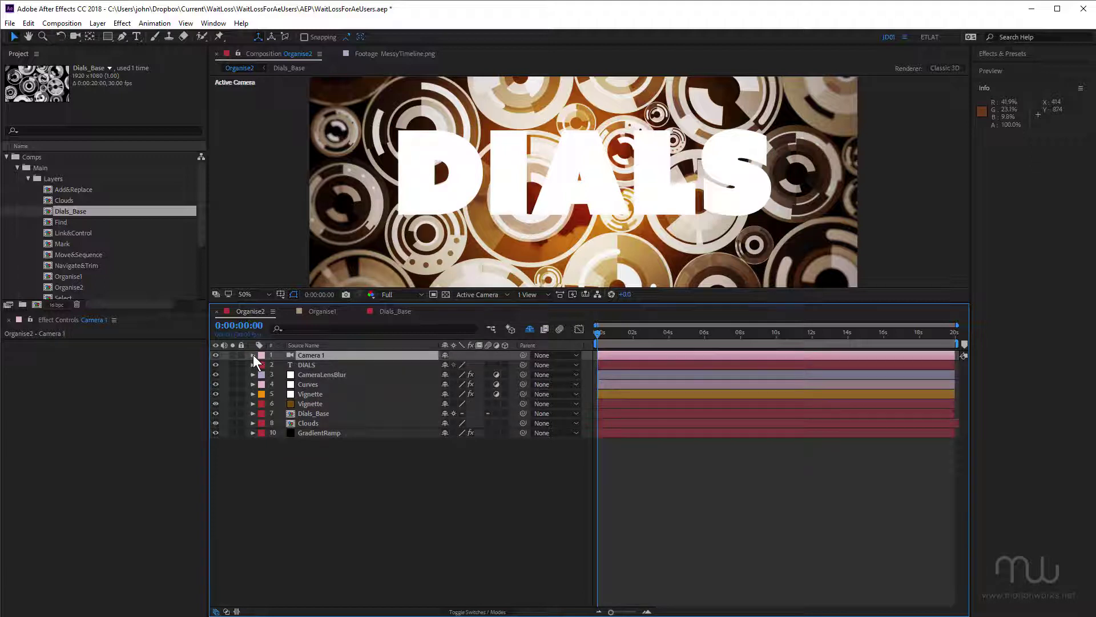
Give the CameraLensBlur, Curves and Vignette adjustment layers a Yellow label
{"action": "left_click", "coordinate": [305, 374]}
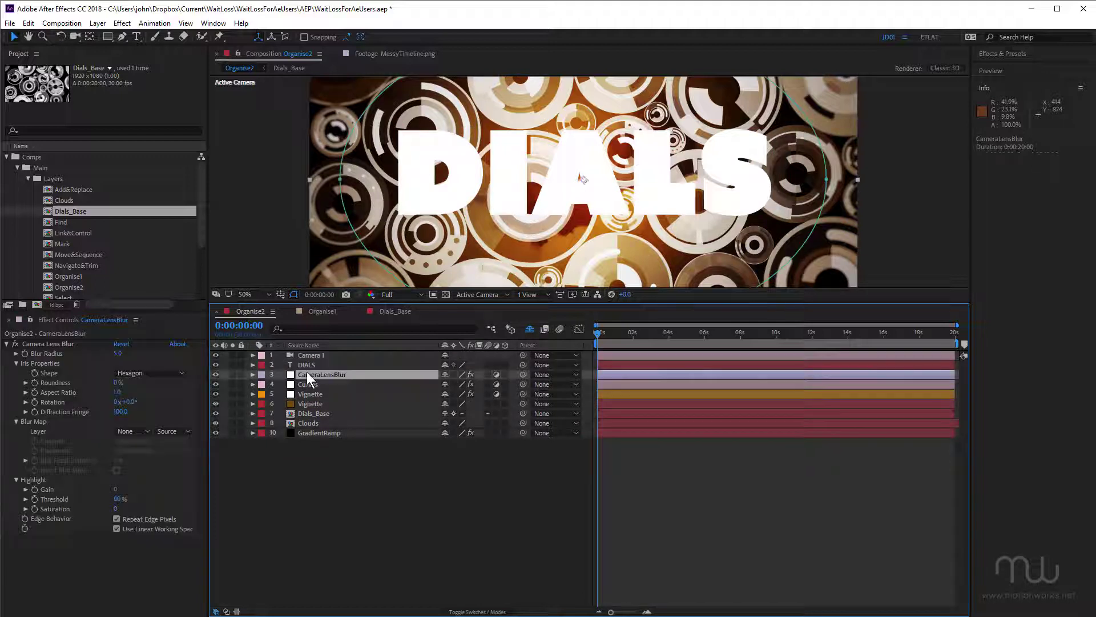
{"action": "left_click", "coordinate": [310, 394], "text": "shift"}
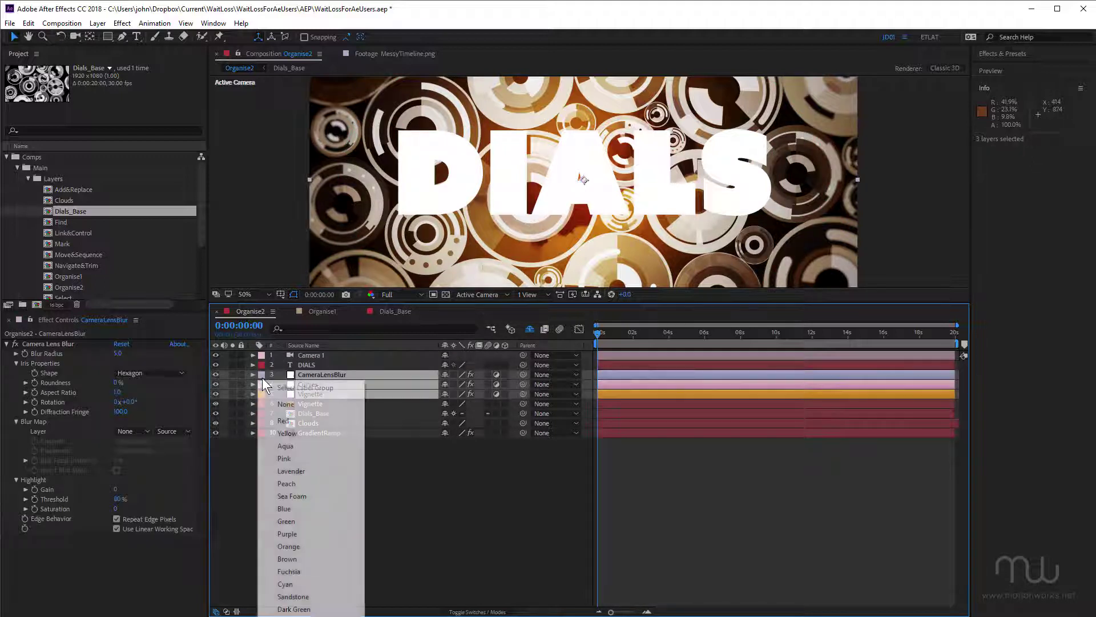
{"action": "left_click", "coordinate": [307, 433]}
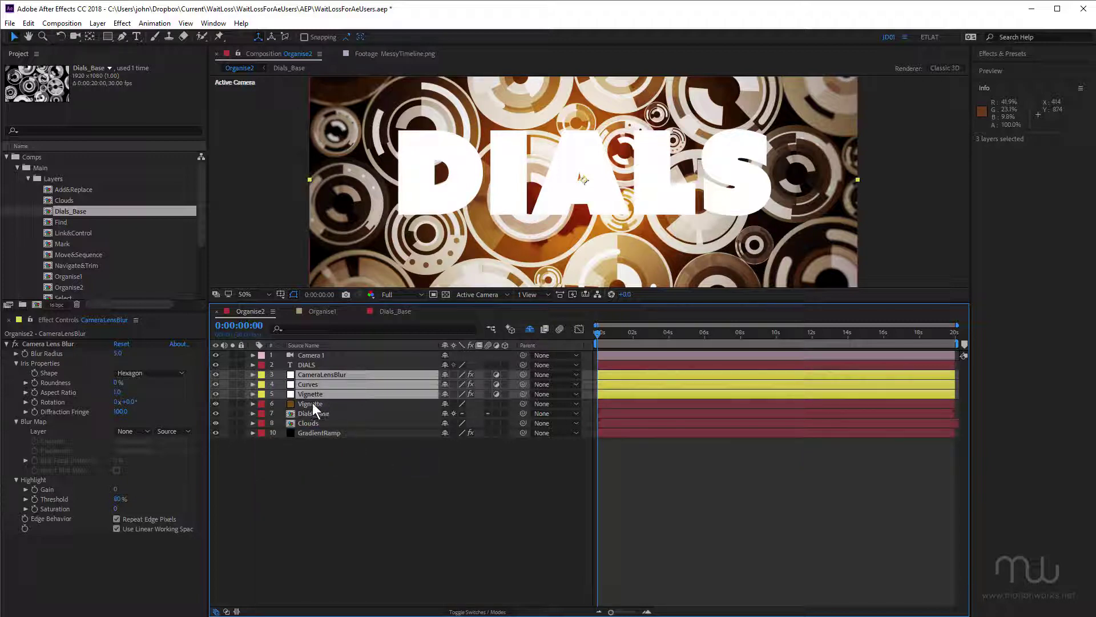
Give the Vignette and GradientRamp layers an Aqua label
{"action": "left_click", "coordinate": [312, 403]}
{"action": "left_click", "coordinate": [323, 433], "text": "ctrl"}
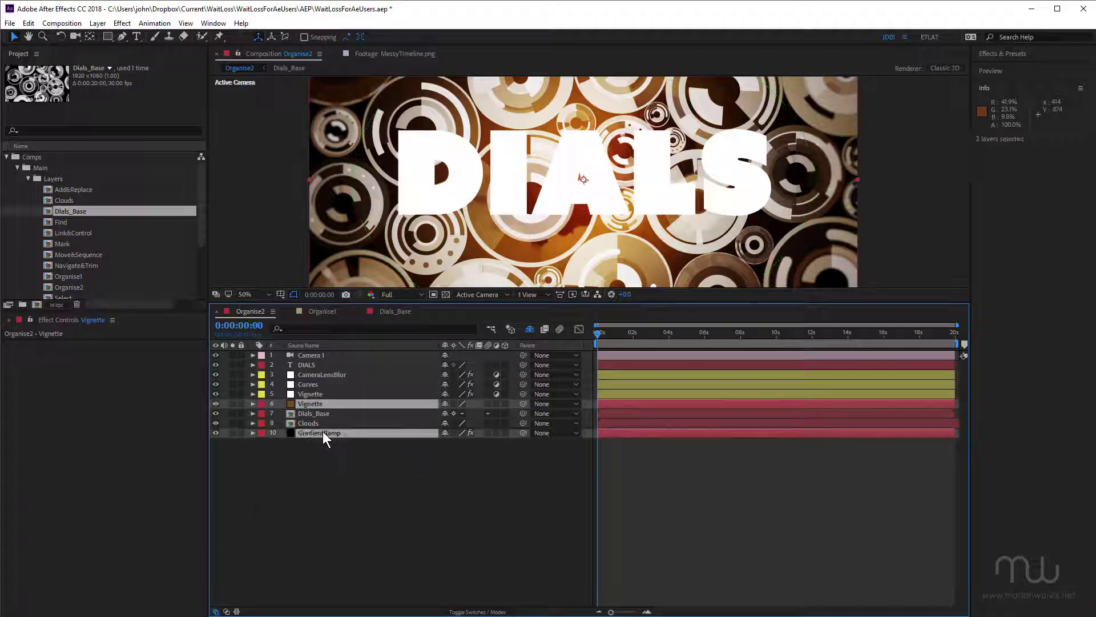
{"action": "left_click", "coordinate": [259, 405]}
{"action": "left_click", "coordinate": [299, 475]}
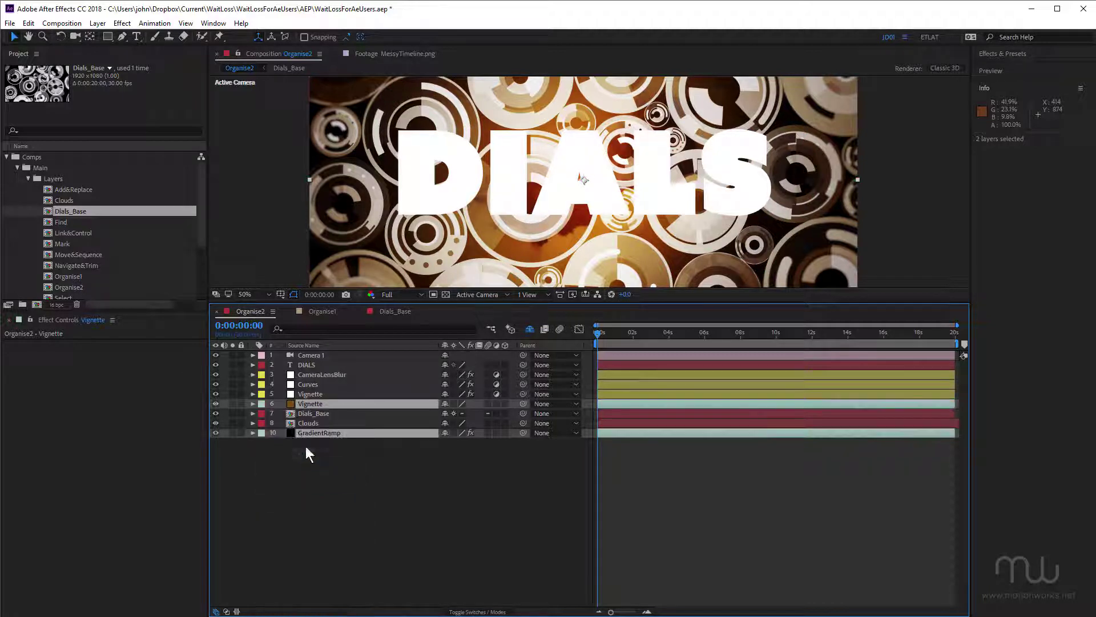
Give the DIALS text layer a Lavender label
{"action": "left_click", "coordinate": [307, 413]}
{"action": "left_click", "coordinate": [305, 423], "text": "ctrl"}
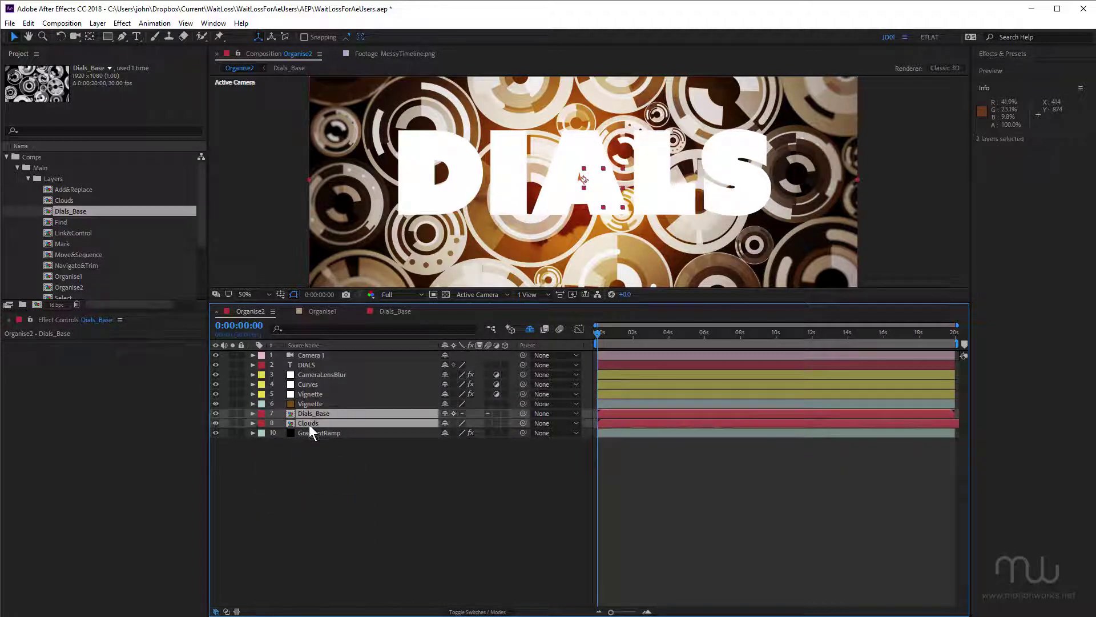
{"action": "left_click", "coordinate": [298, 365]}
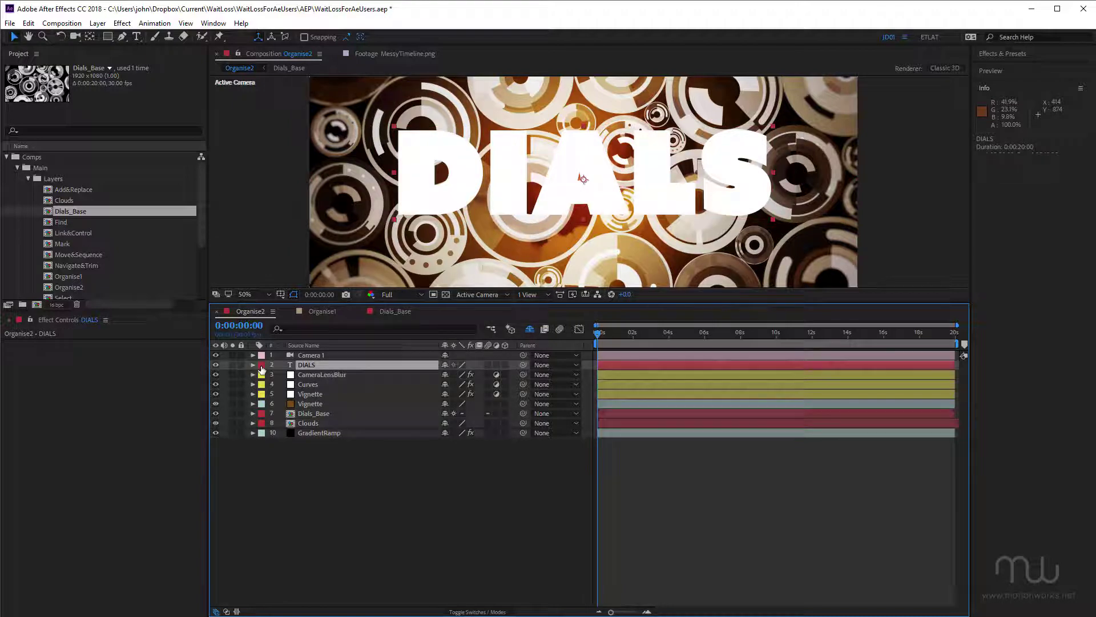
{"action": "left_click", "coordinate": [266, 367]}
{"action": "left_click", "coordinate": [299, 460]}
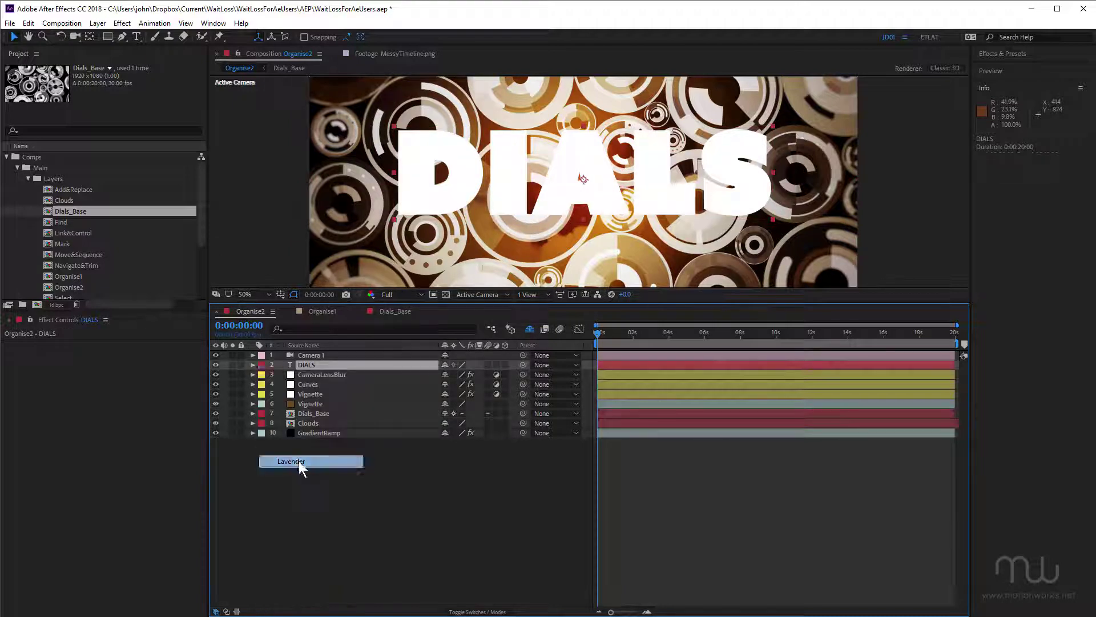
Remove Camera 1's pink label by setting it to None
{"action": "left_click", "coordinate": [307, 356]}
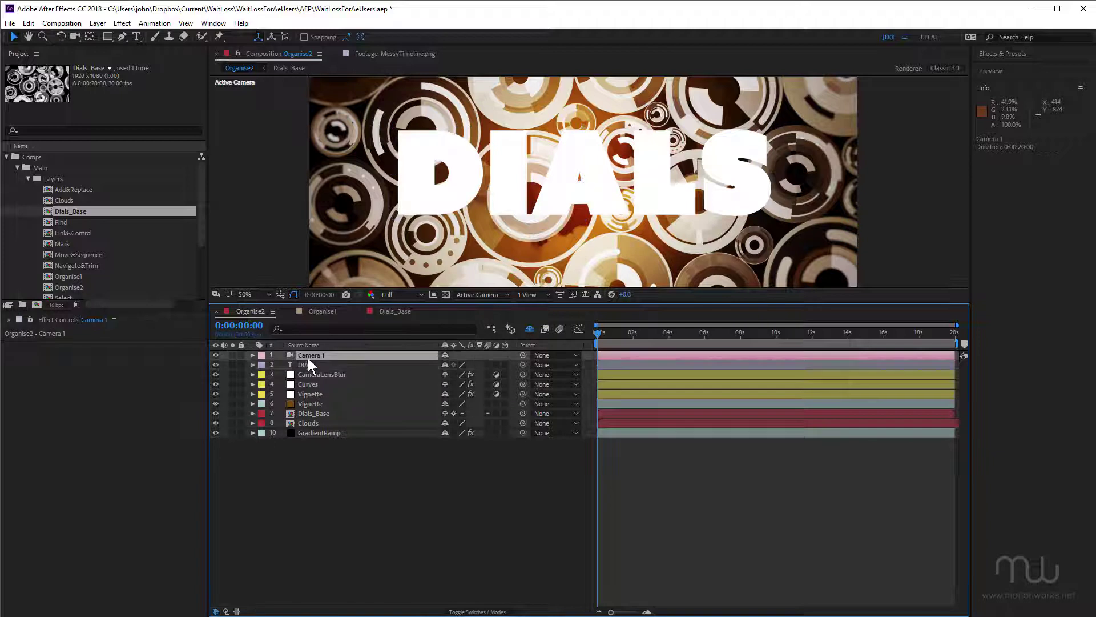
{"action": "left_click", "coordinate": [262, 355]}
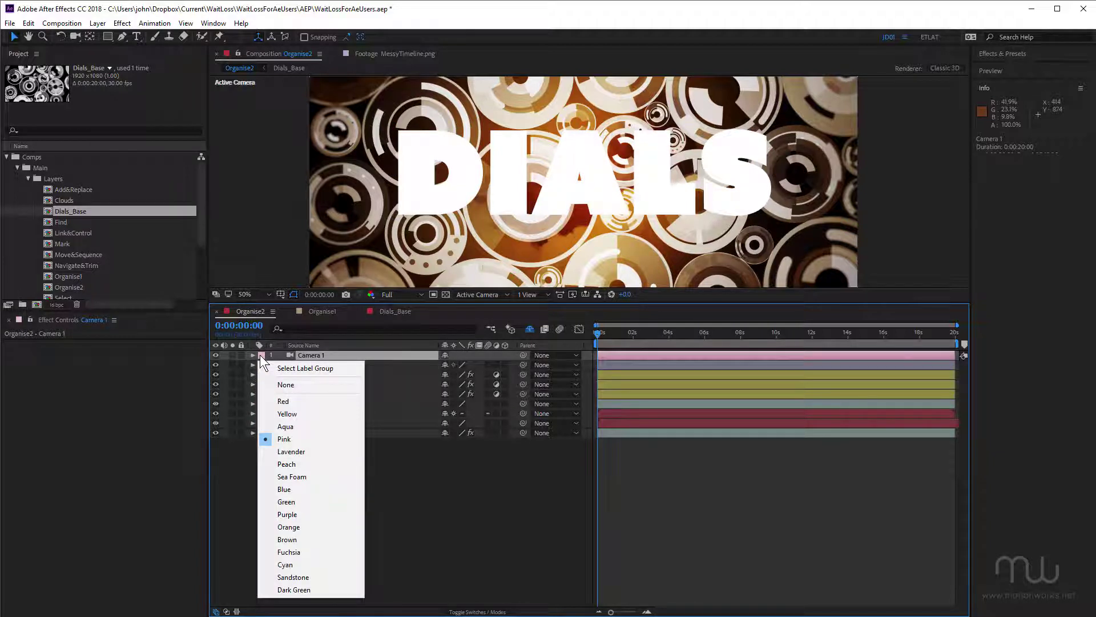
{"action": "left_click", "coordinate": [299, 385]}
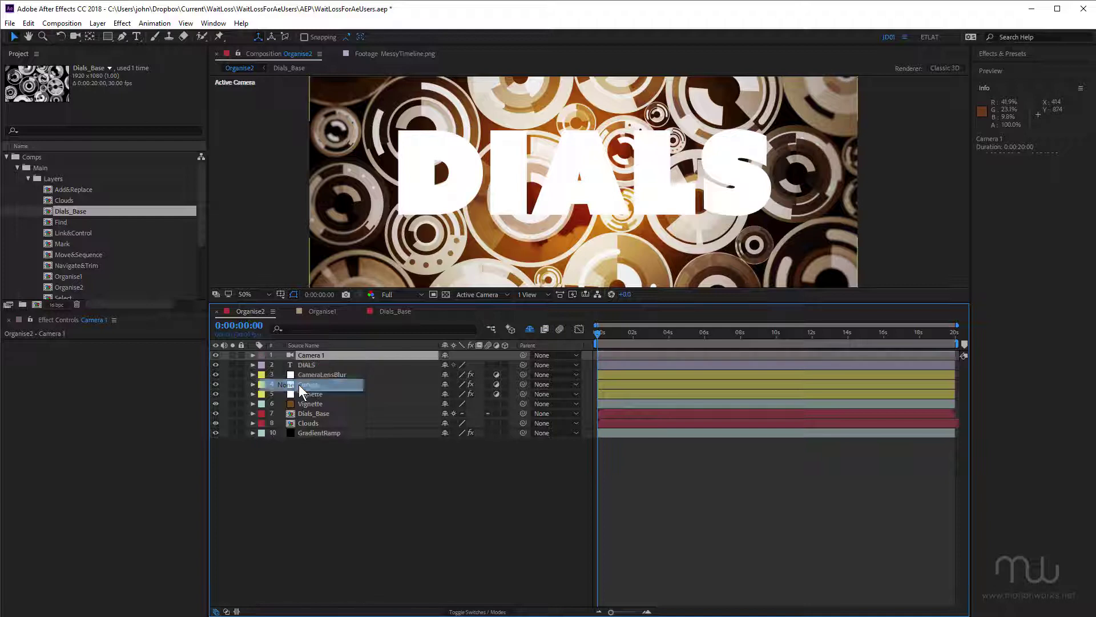
{"action": "left_click", "coordinate": [311, 395]}
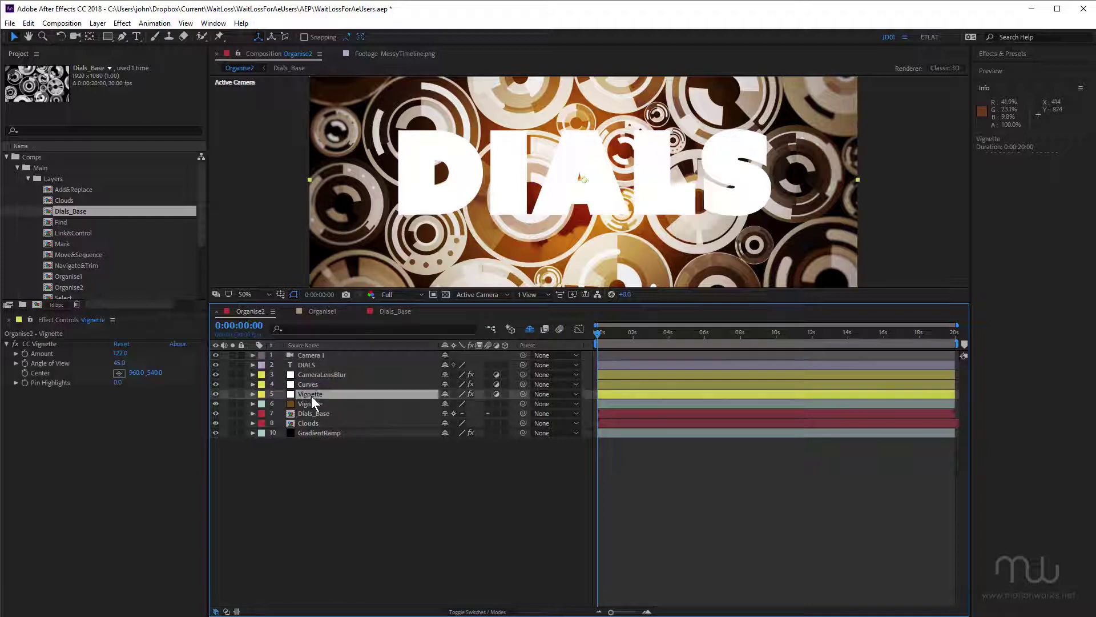
Select the Vignette label group and toggle the timeline to the Modes columns with F4
{"action": "left_click", "coordinate": [261, 394]}
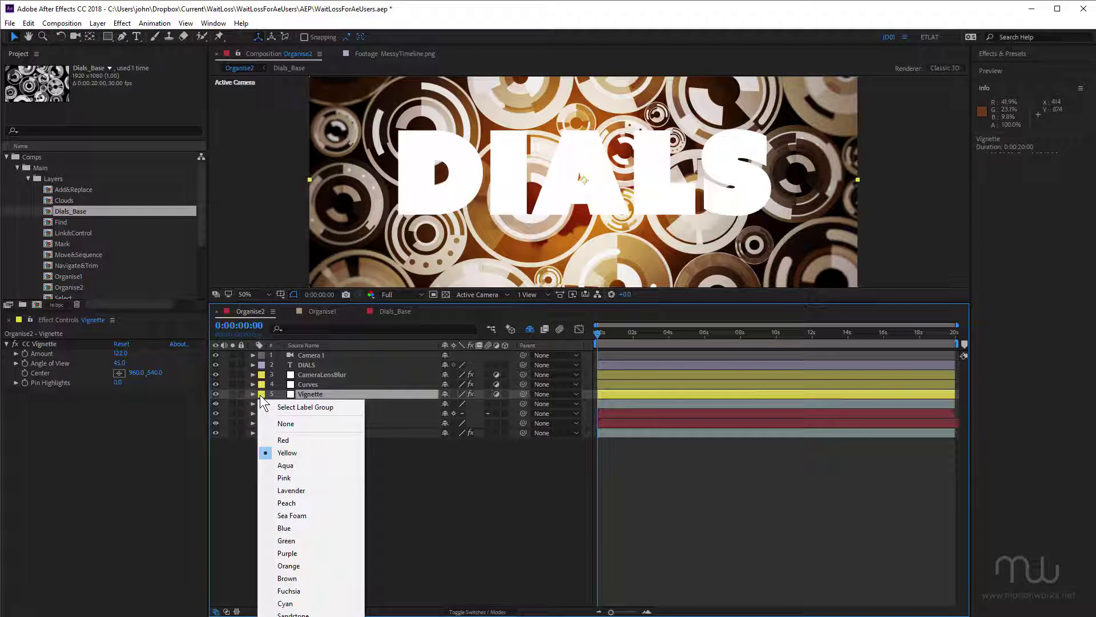
{"action": "left_click", "coordinate": [320, 406]}
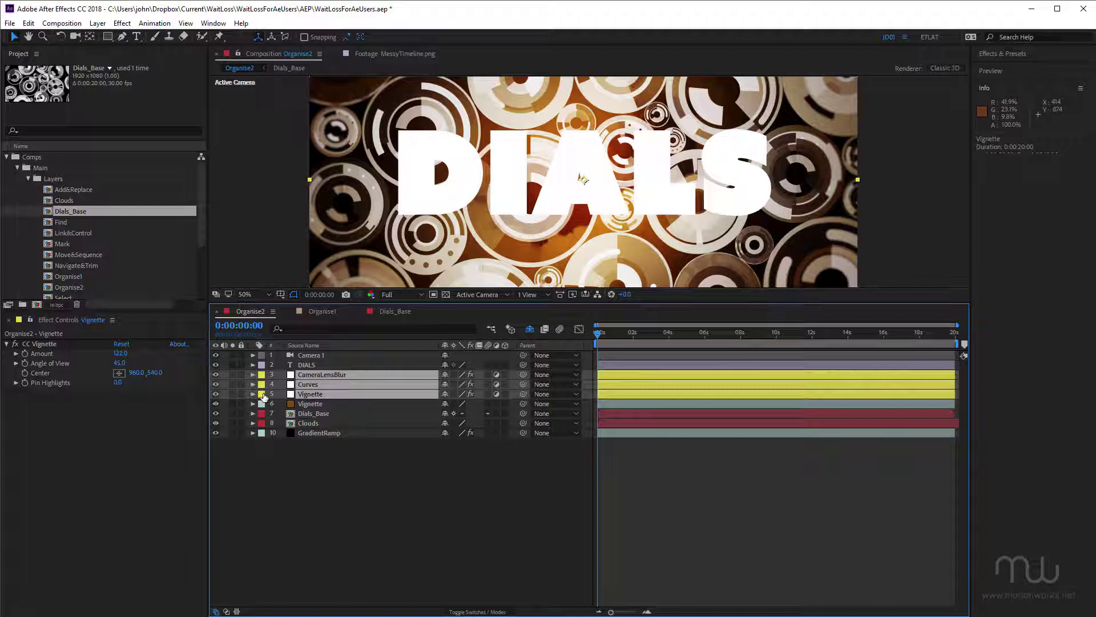
{"action": "key", "text": "F4"}
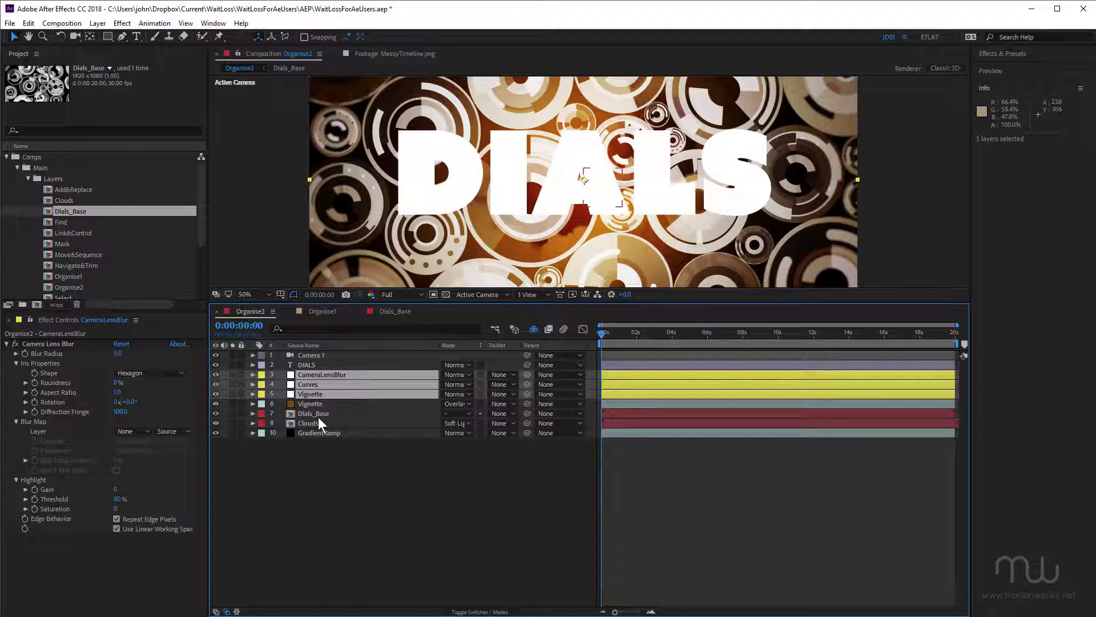
Move Dials_Base directly below DIALS and set its track matte to Alpha Matte "DIALS"
{"action": "left_click_drag", "start_coordinate": [321, 416], "coordinate": [321, 368]}
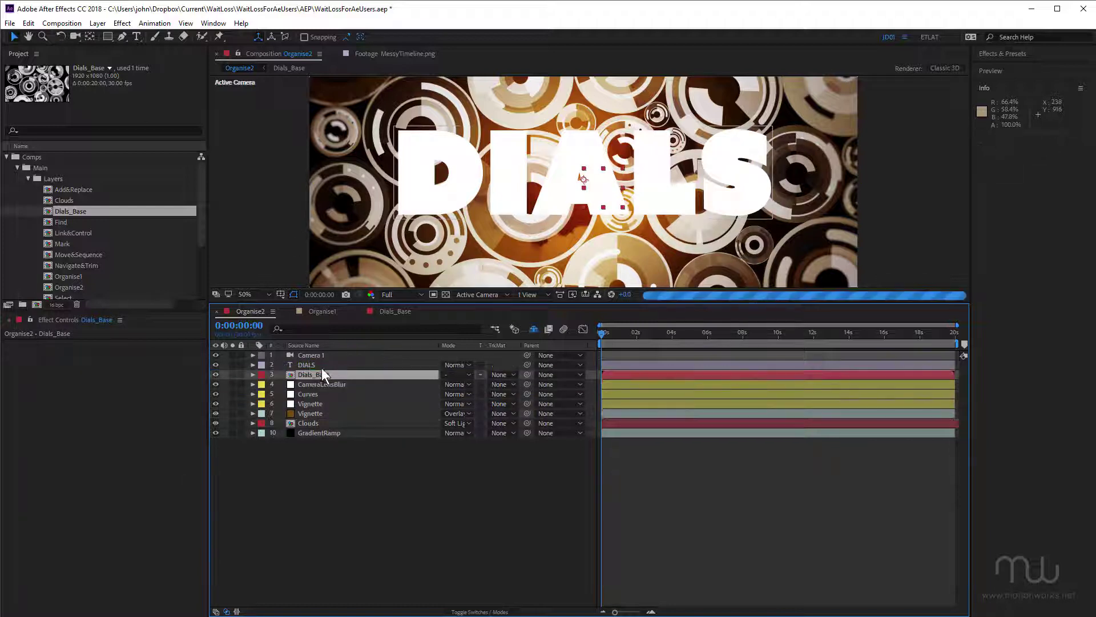
{"action": "left_click", "coordinate": [511, 374]}
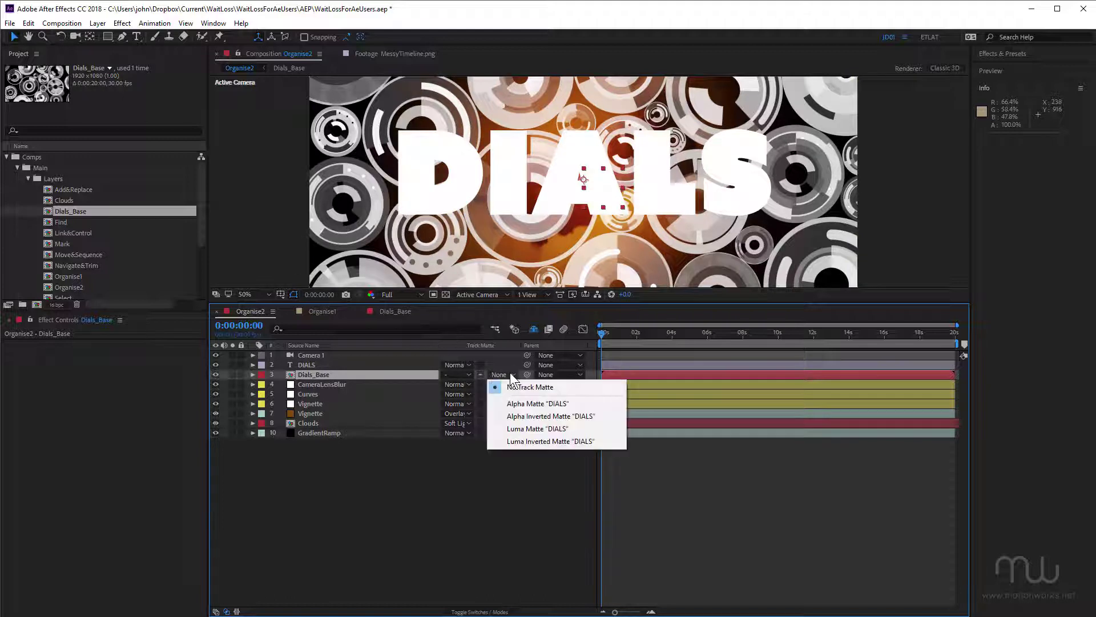
{"action": "left_click", "coordinate": [528, 403]}
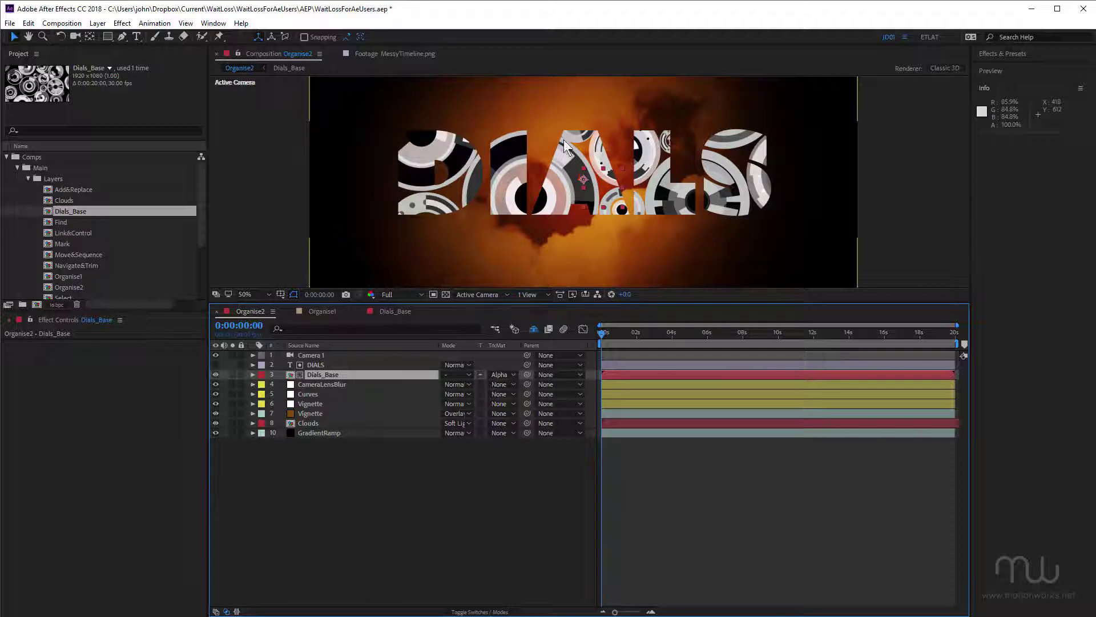
Turn off Collapse Transformations on the Dials_Base layer
{"action": "left_click", "coordinate": [465, 374]}
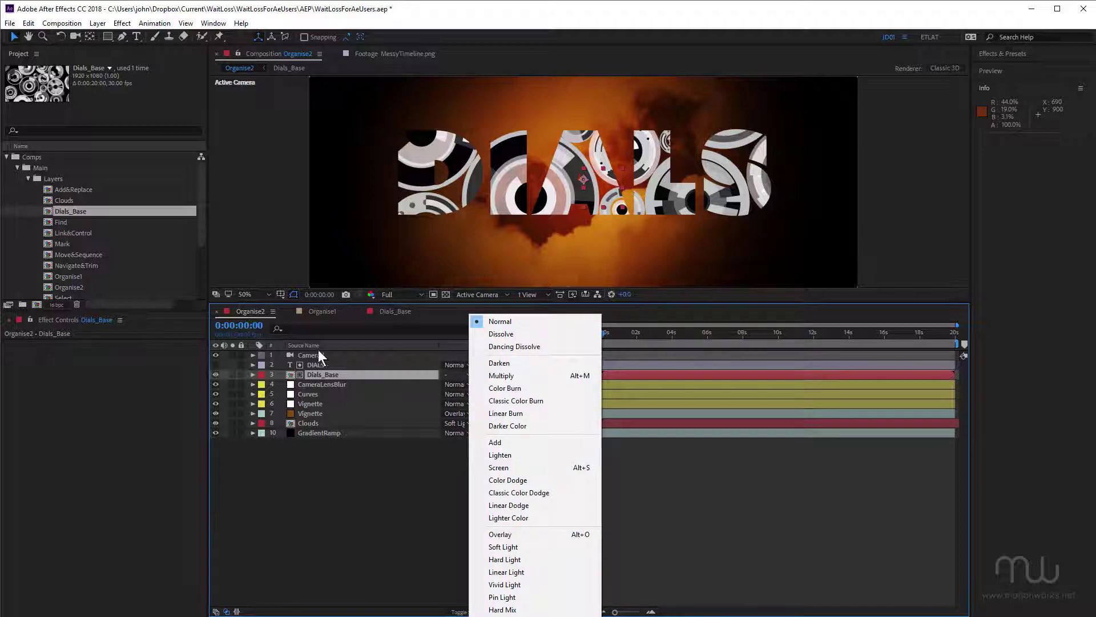
{"action": "left_click", "coordinate": [426, 540]}
{"action": "left_click", "coordinate": [477, 611]}
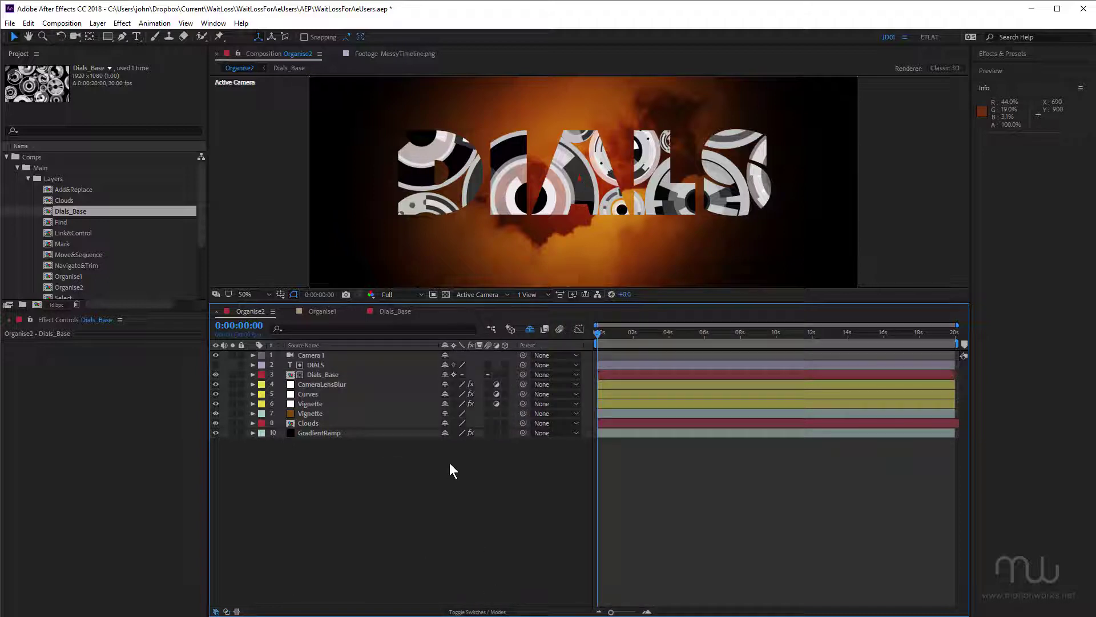
{"action": "left_click", "coordinate": [454, 374]}
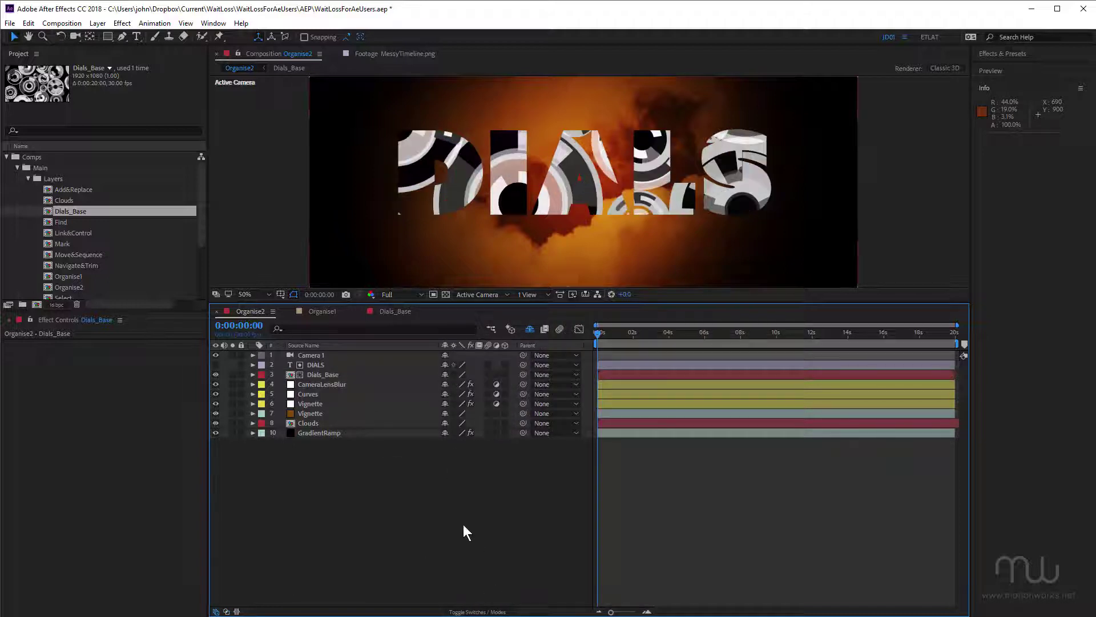
Try Screen blend mode on Dials_Base, then undo it back to Normal
{"action": "left_click", "coordinate": [486, 610]}
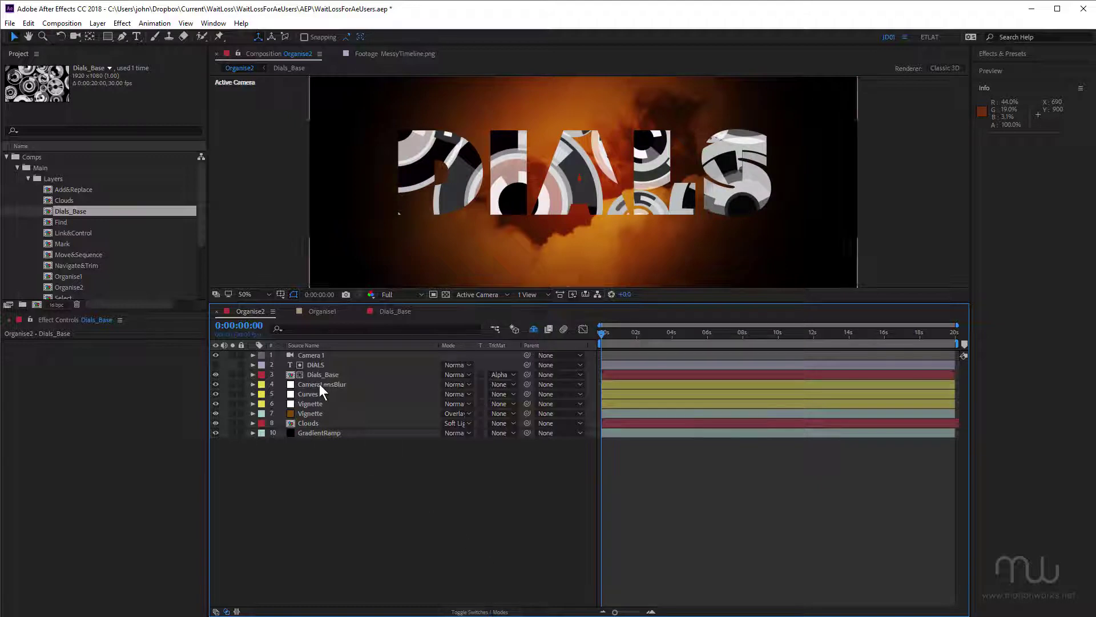
{"action": "left_click", "coordinate": [466, 376]}
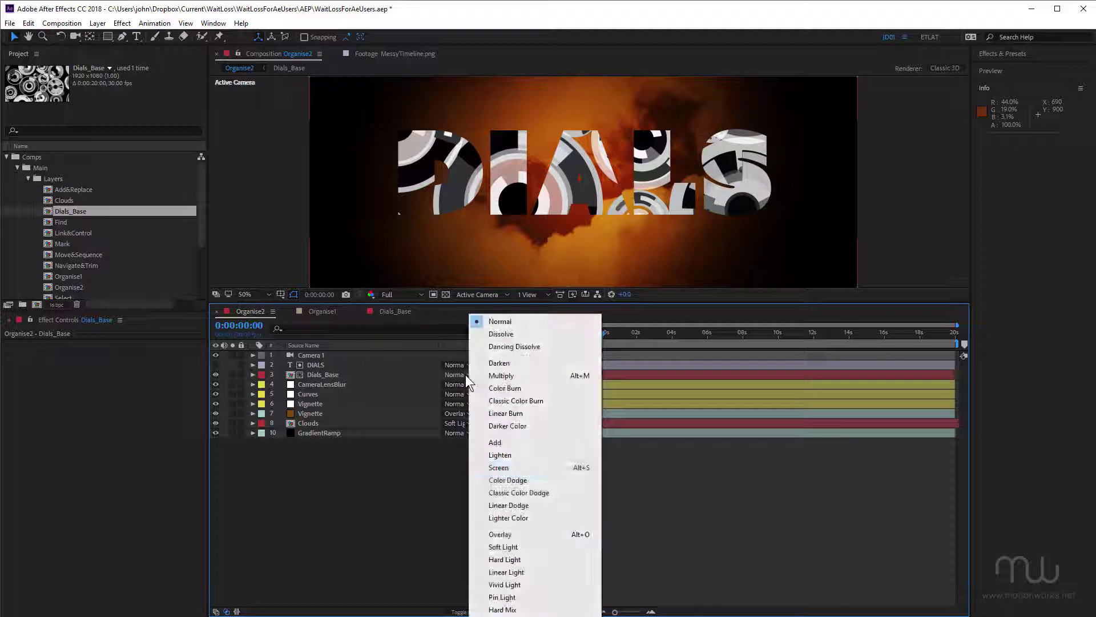
{"action": "left_click", "coordinate": [520, 466]}
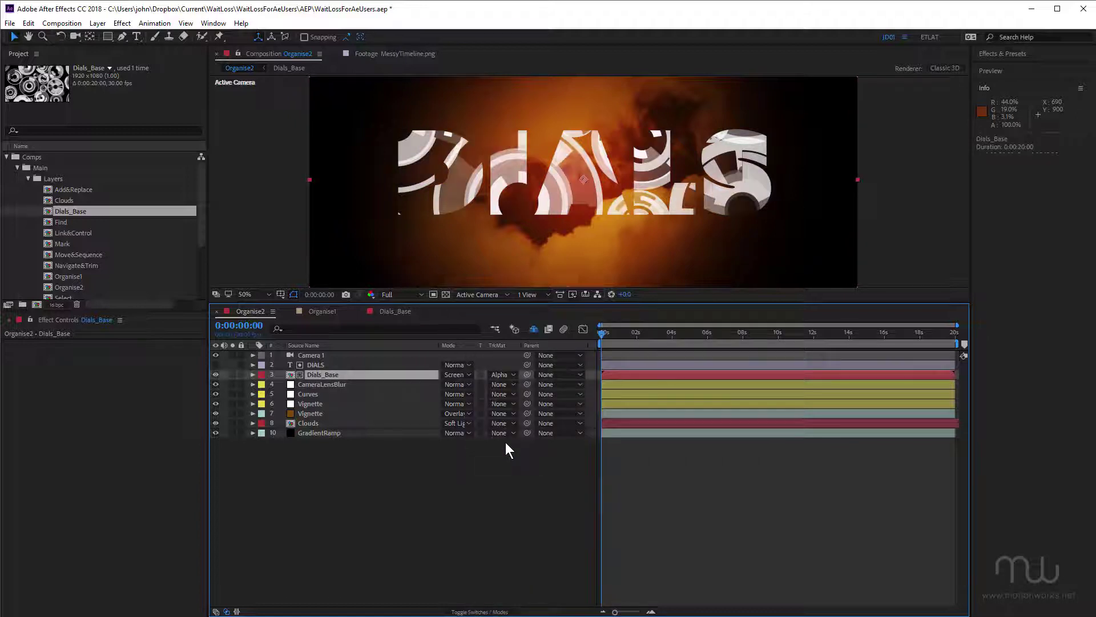
{"action": "key", "text": "ctrl+z"}
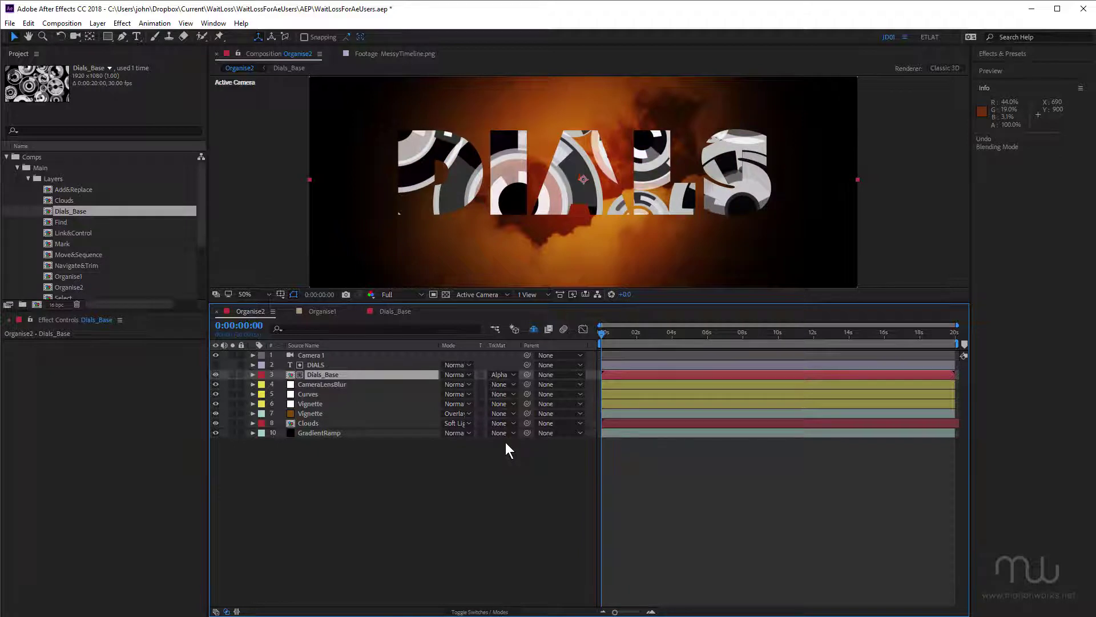
Undo the collapse-transformations change and add an Angle Control effect to Dials_Base
{"action": "key", "text": "ctrl+z"}
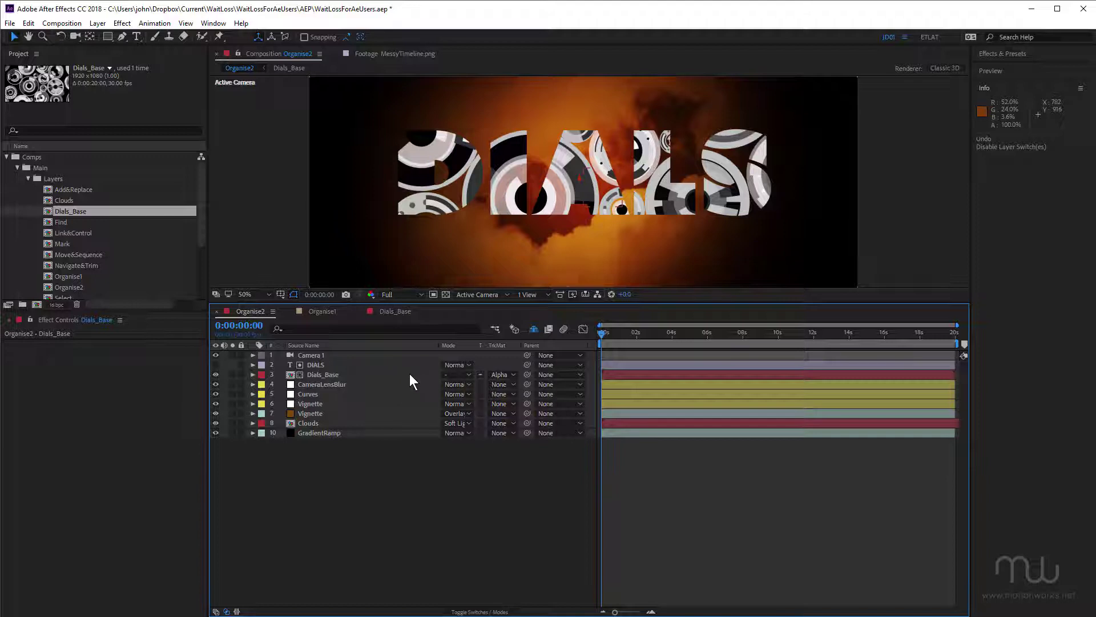
{"action": "left_click", "coordinate": [330, 374]}
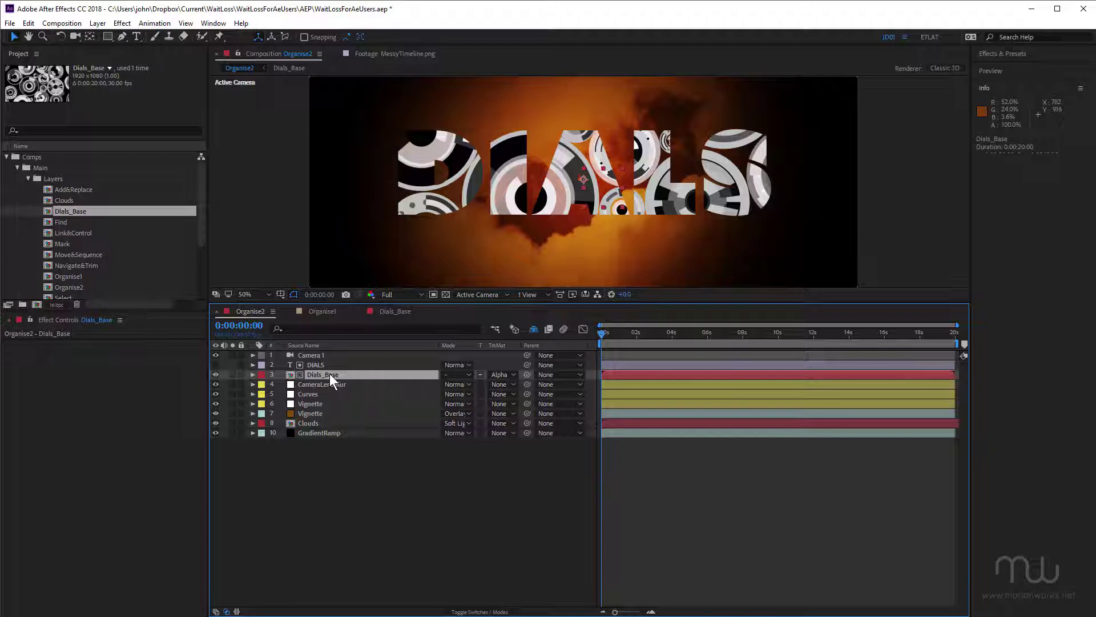
{"action": "left_click", "coordinate": [121, 24]}
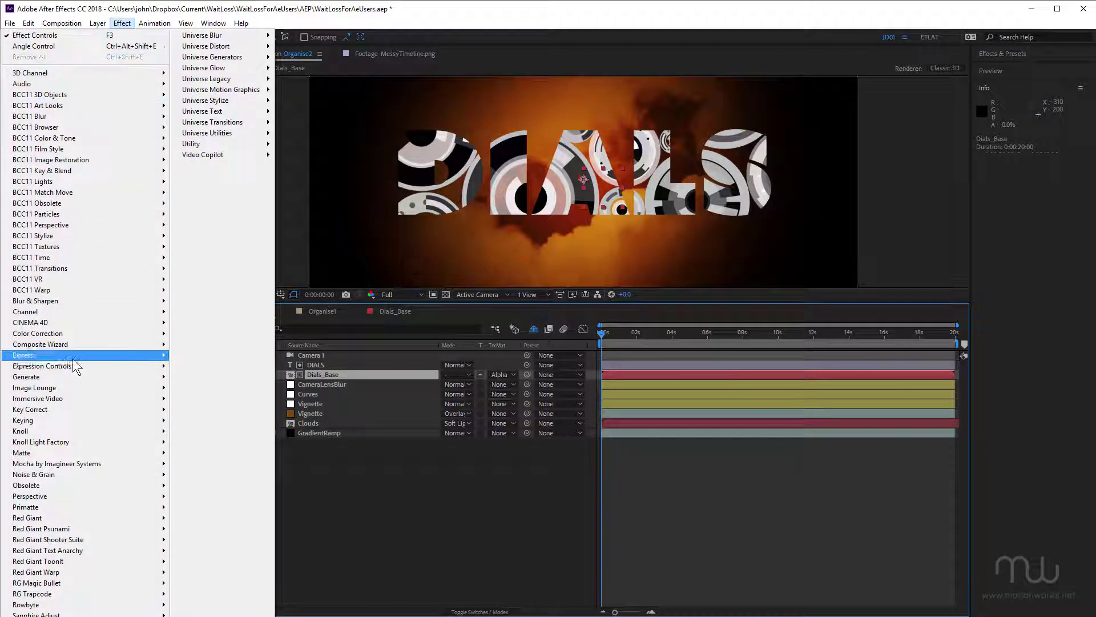
{"action": "mouse_move", "coordinate": [74, 367]}
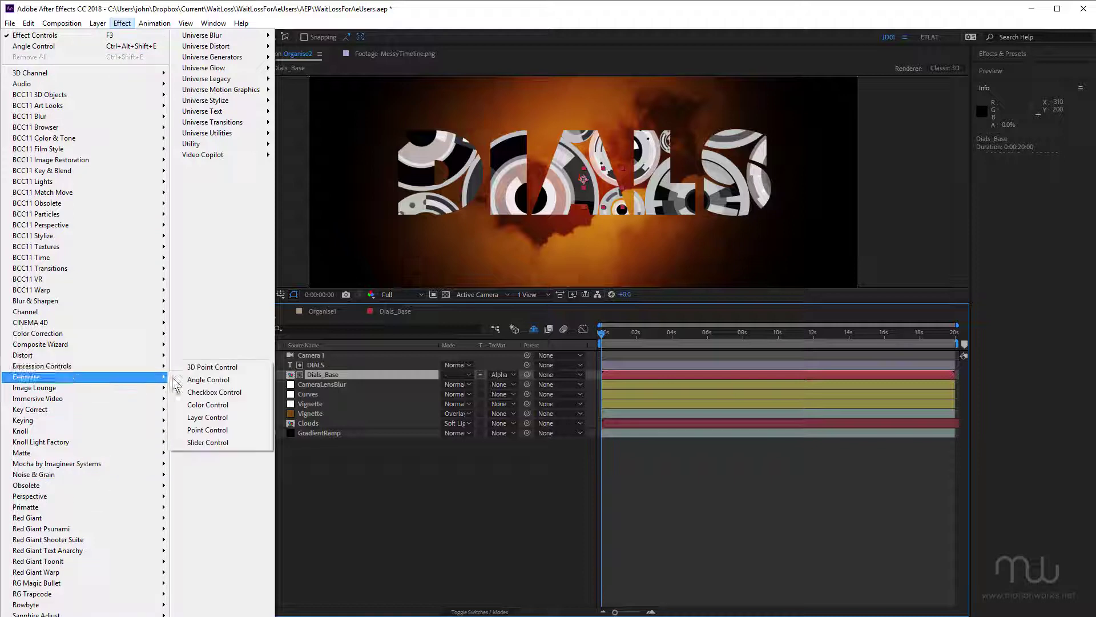
{"action": "left_click", "coordinate": [208, 380]}
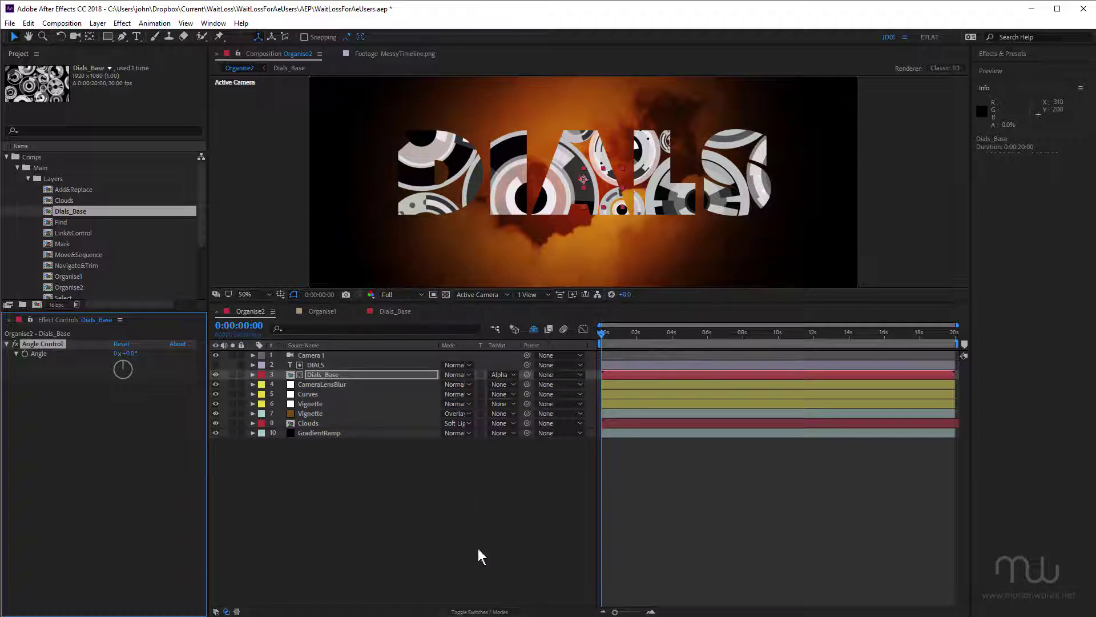
Set Dials_Base's blend mode to Screen
{"action": "left_click", "coordinate": [495, 612]}
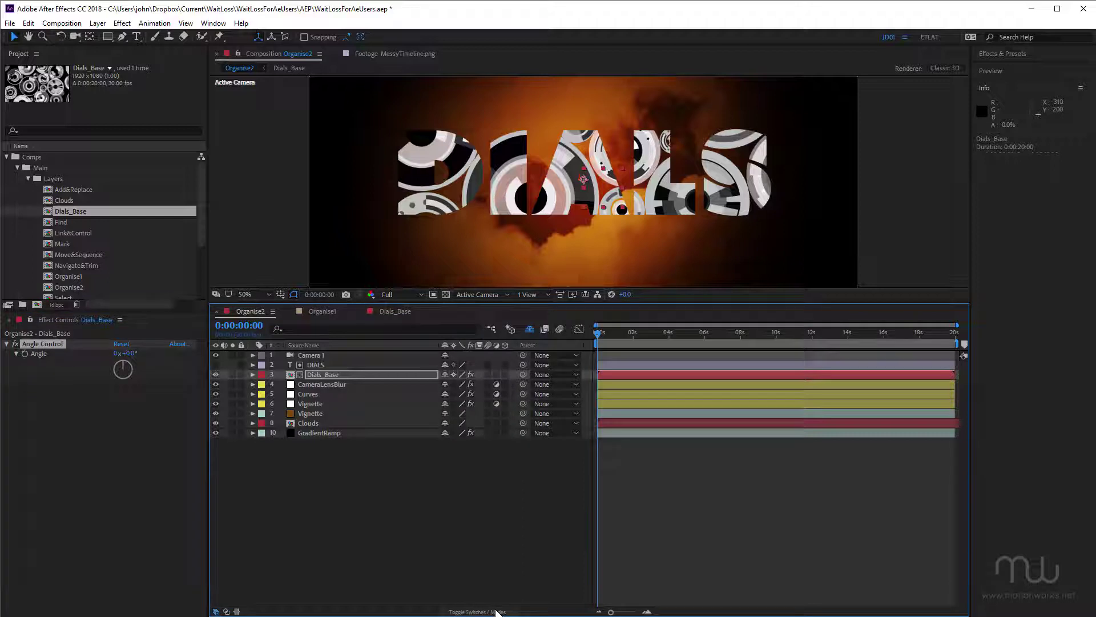
{"action": "left_click", "coordinate": [494, 611]}
{"action": "left_click", "coordinate": [458, 375]}
{"action": "left_click", "coordinate": [522, 468]}
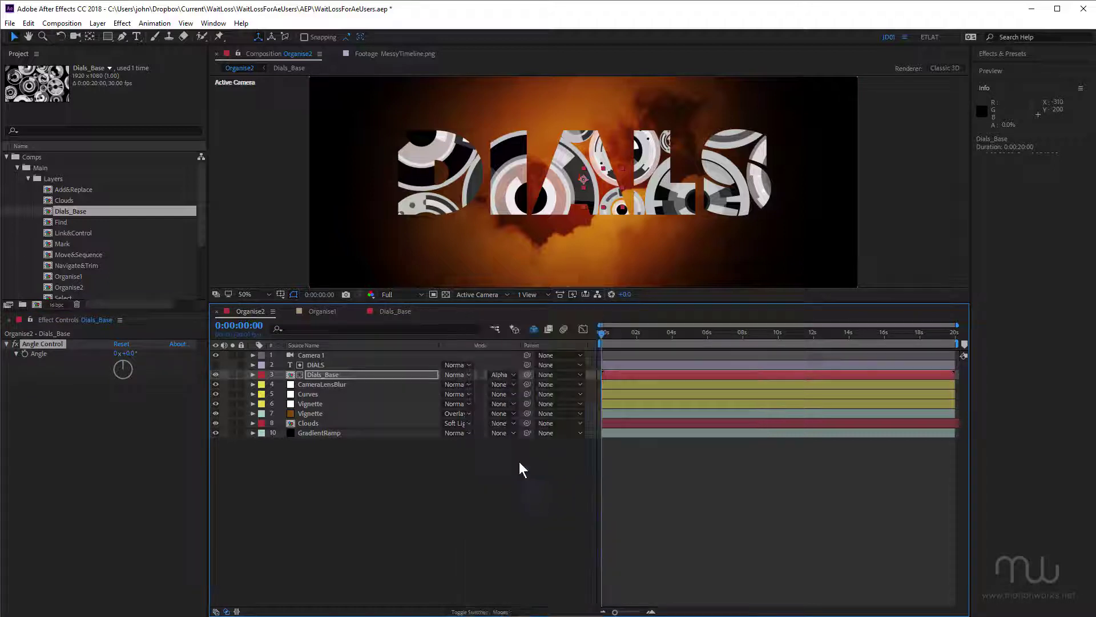